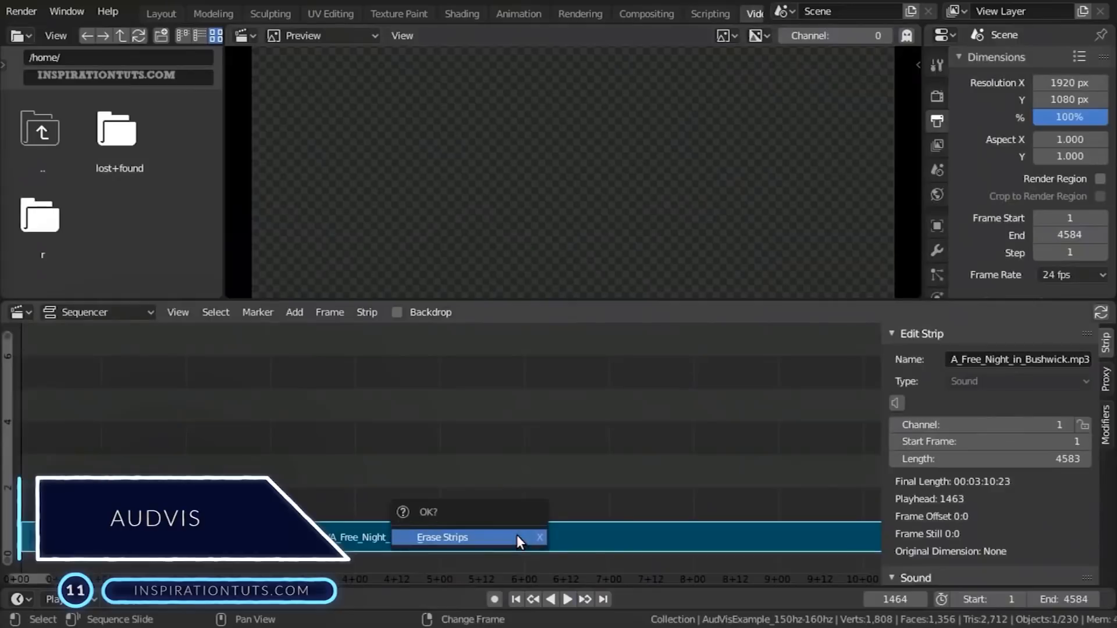
# Erase the audio strip from the sequencer and play the timeline in the Layout workspace.
pyautogui.click(515, 533)
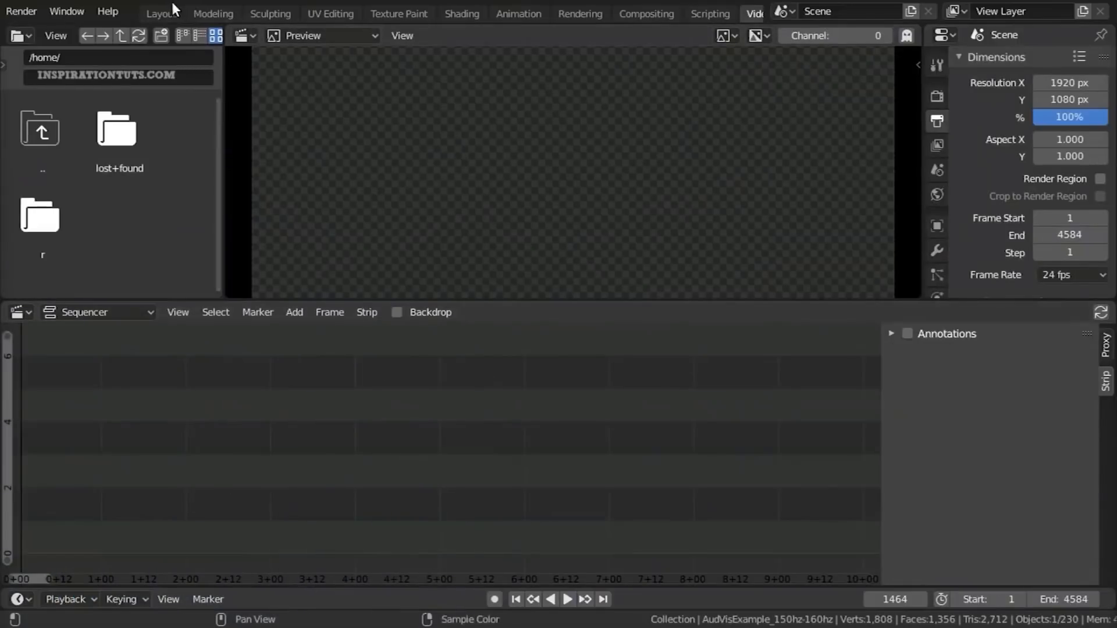
pyautogui.click(161, 13)
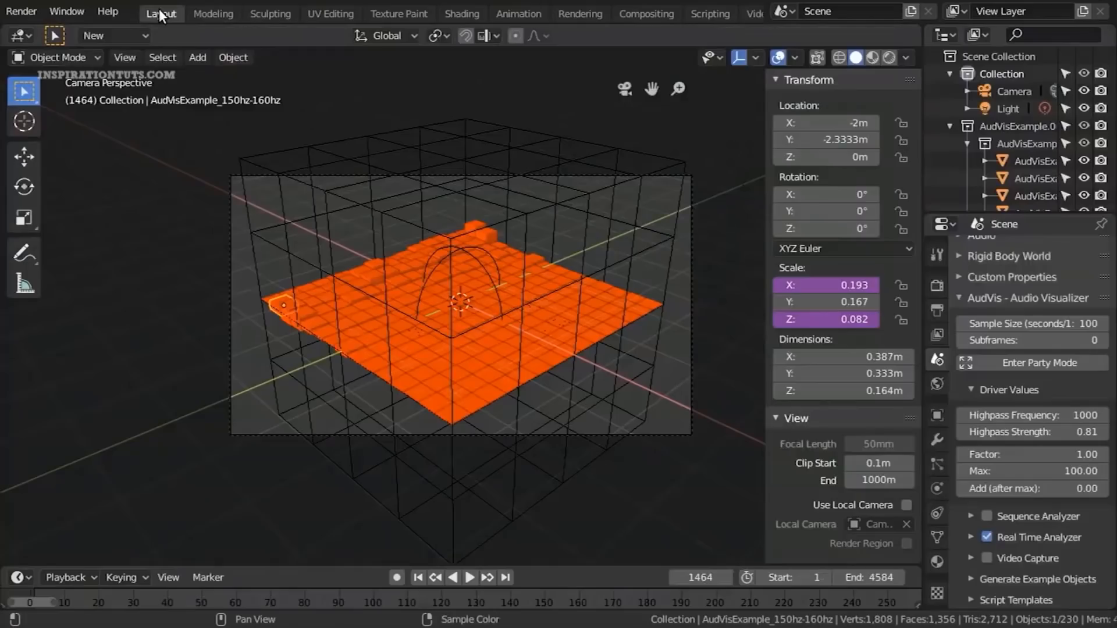
pyautogui.click(471, 577)
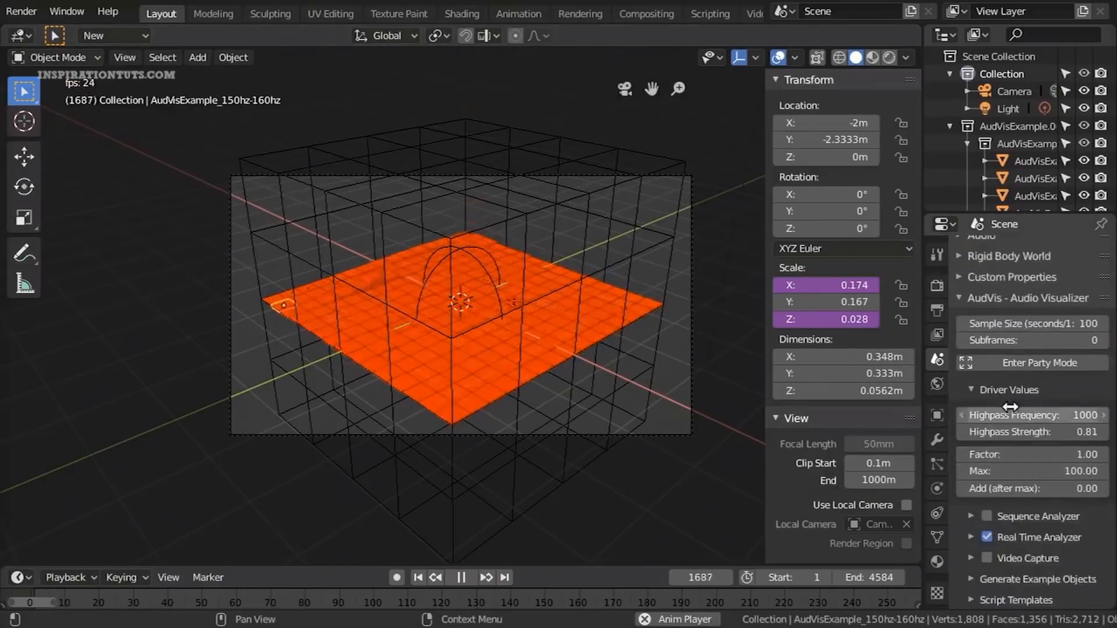
# Expand AudVis's Generate Example Objects settings and open the X Count for editing.
pyautogui.click(1011, 577)
pyautogui.scroll(-8, 1011, 577)
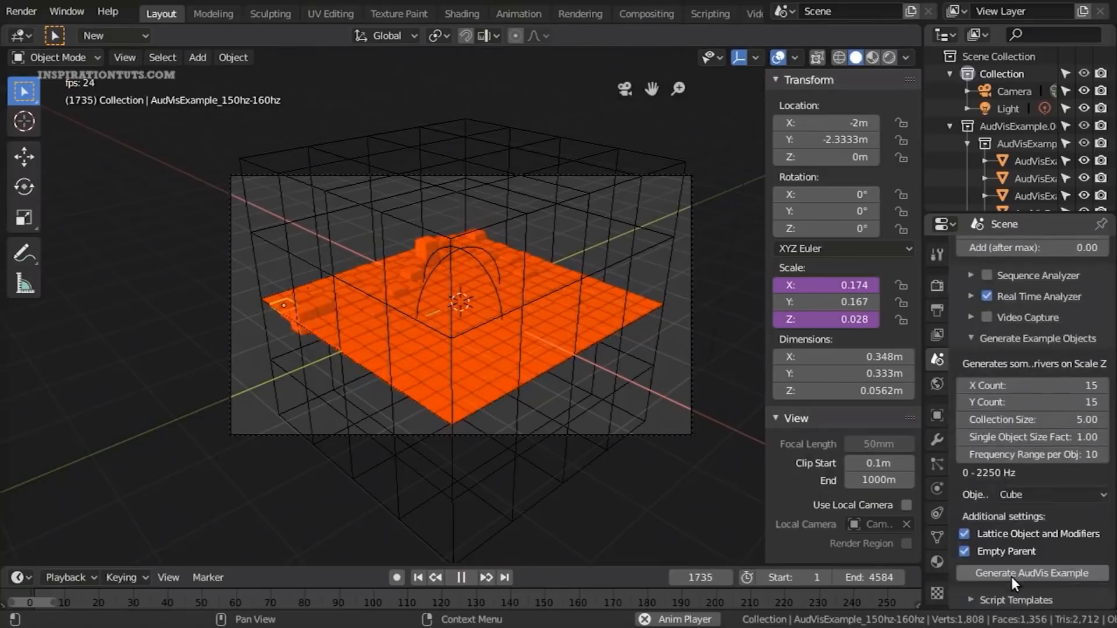
pyautogui.click(1032, 385)
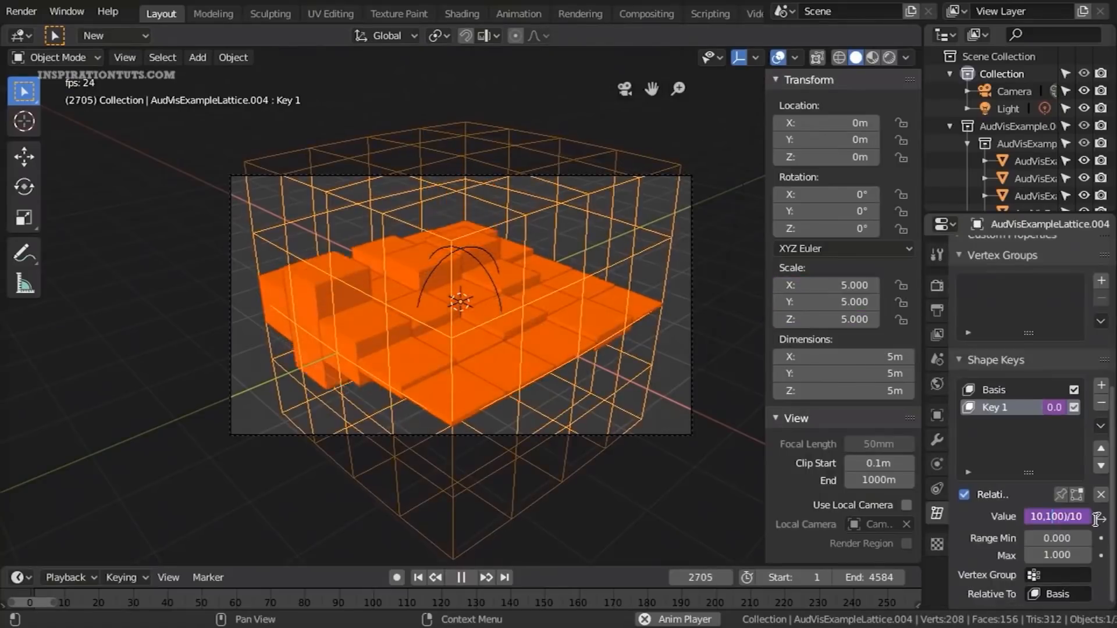
# Check the start of the audvis driver expression on the lattice's Key 1 shape key value and accept it.
pyautogui.press('Home')
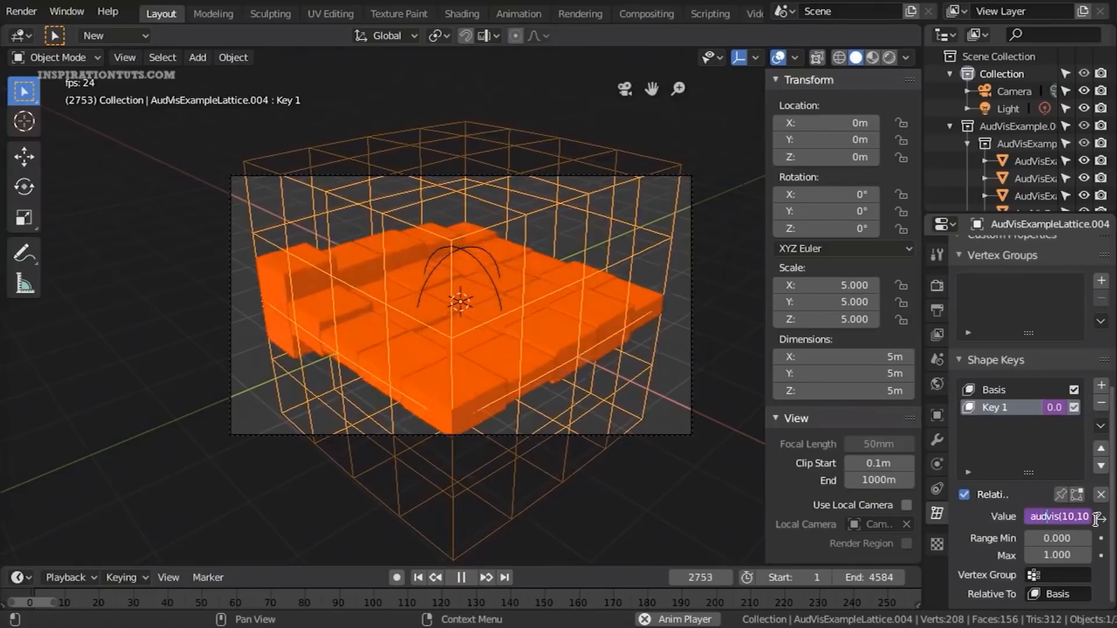
pyautogui.press('Return')
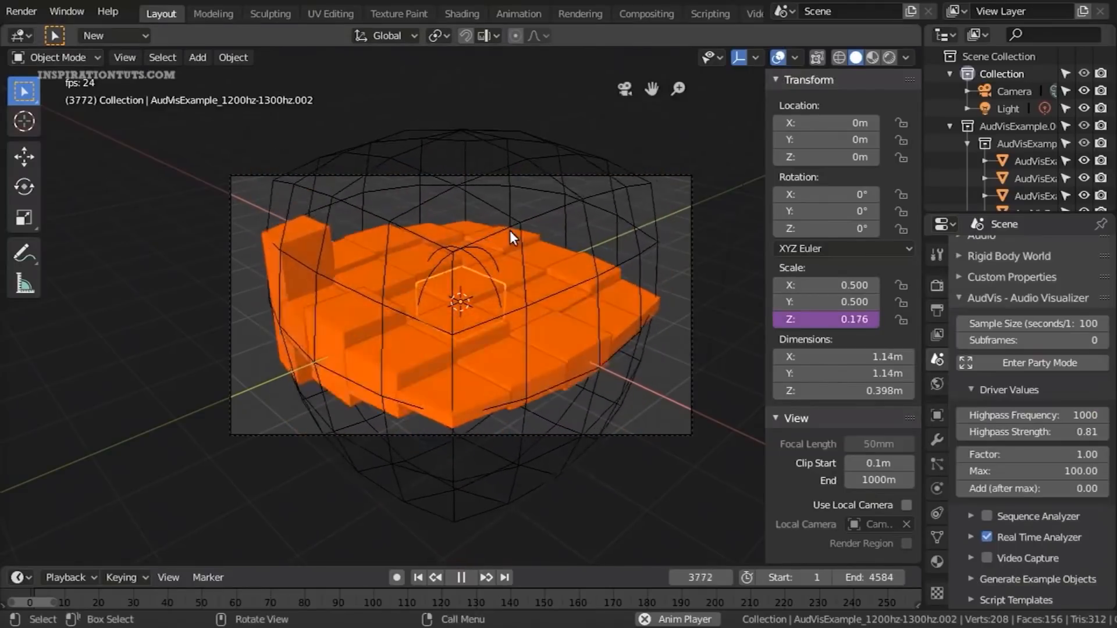
# Try to move the selected centre block up and away from the grid of visualizer blocks.
pyautogui.press('g')
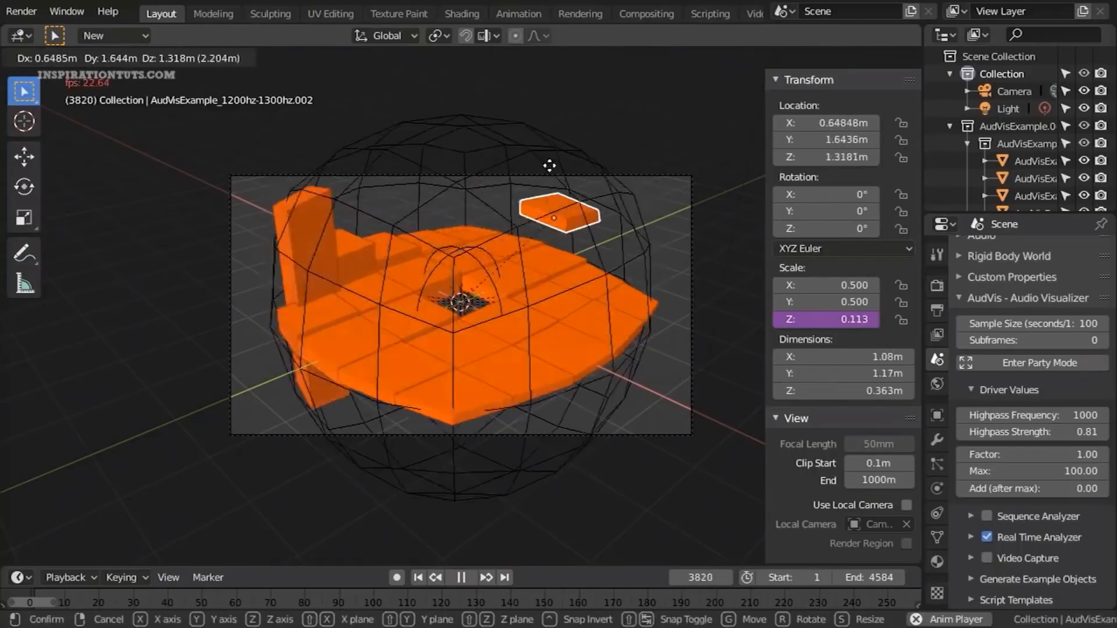
pyautogui.rightClick(566, 167)
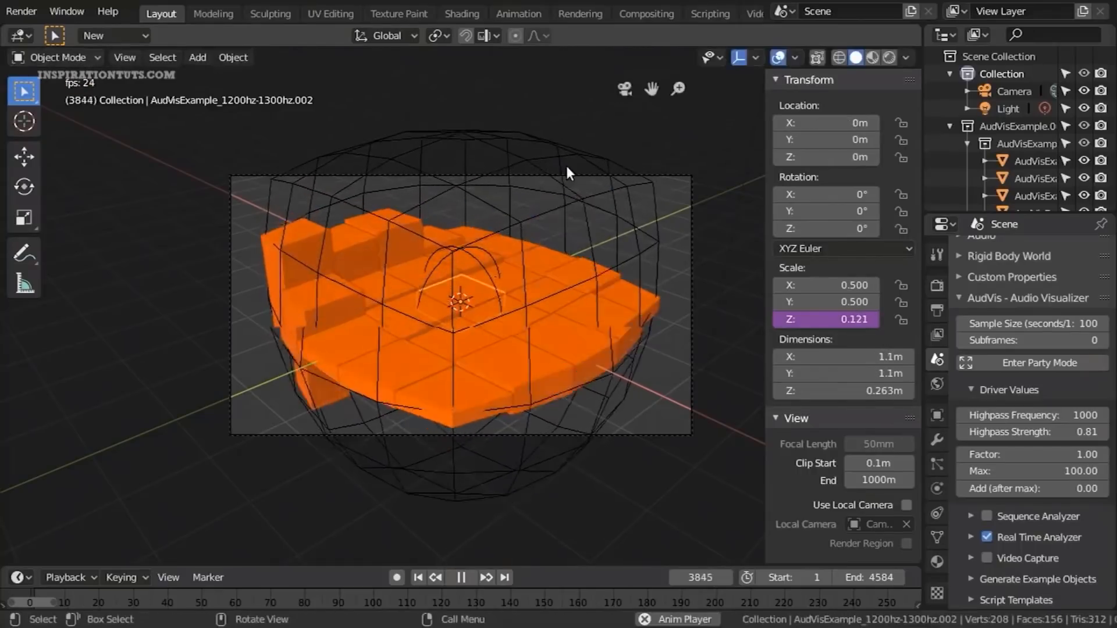
# Select the visualizer's parent empty and open the options for its Y rotation.
pyautogui.click(469, 260)
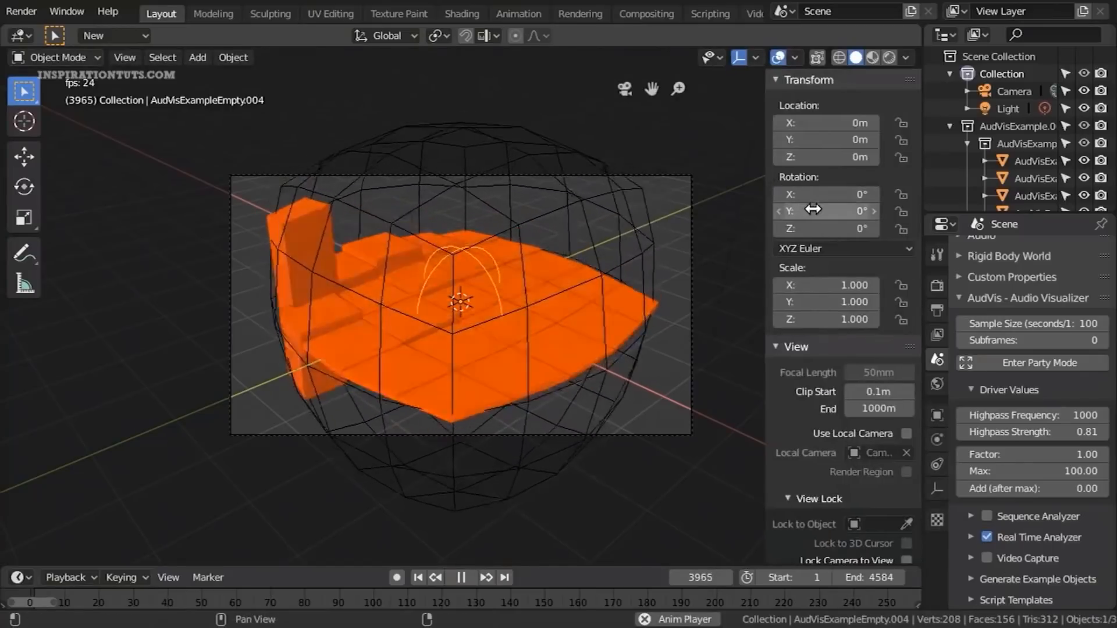
pyautogui.rightClick(813, 209)
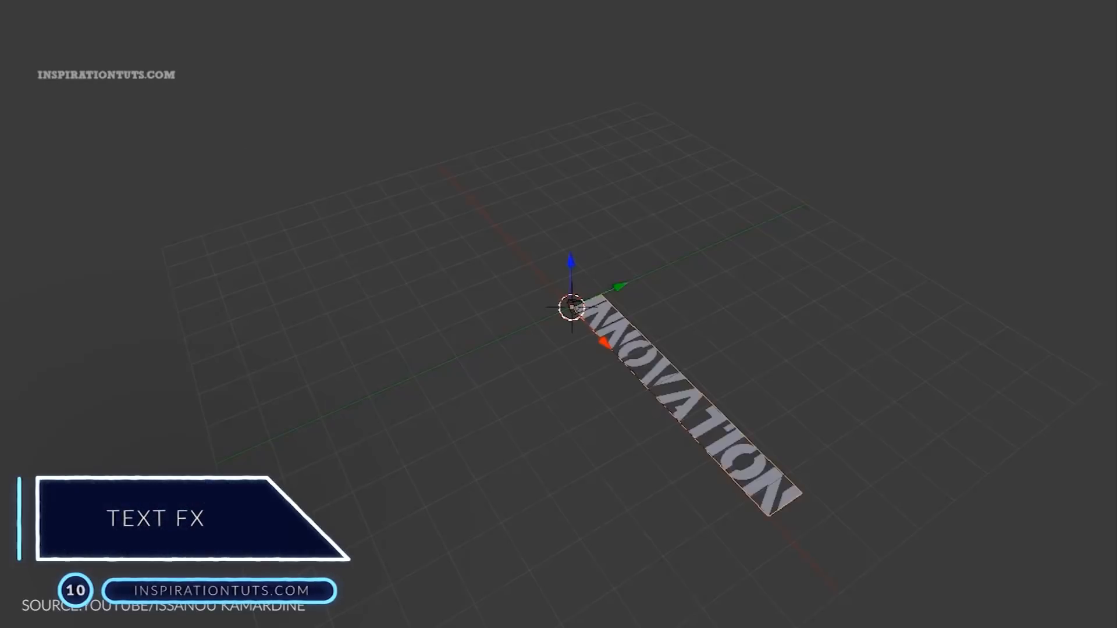
# Move the INNOVATION text's cone-shaped controller along the Y axis, then rotate it 90° about X.
pyautogui.scroll(3, 567, 326)
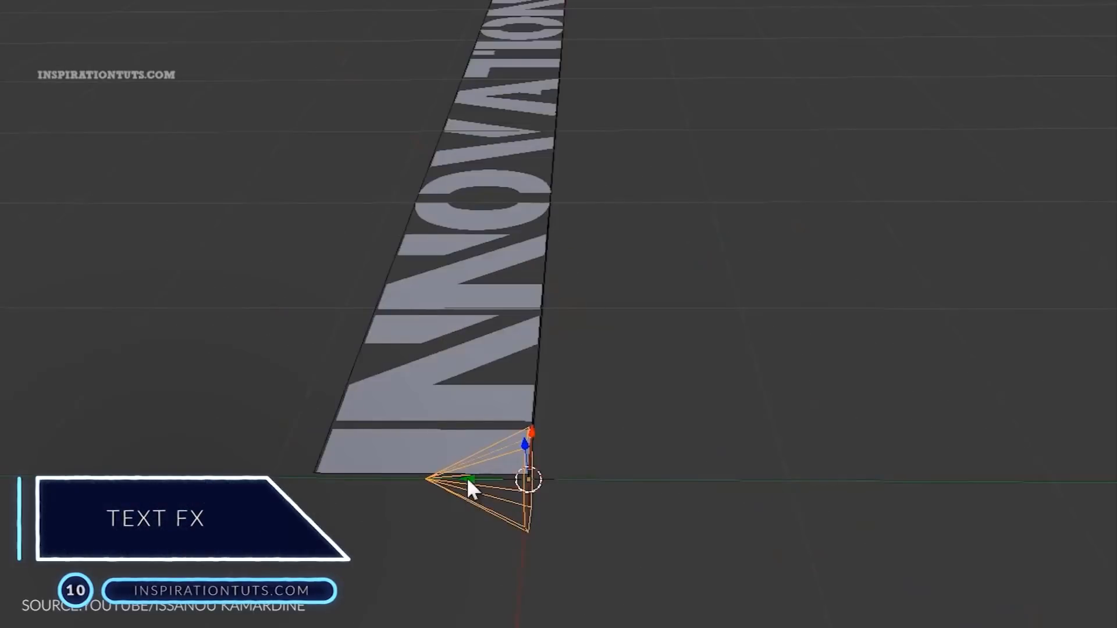
pyautogui.moveTo(467, 480); pyautogui.dragTo(931, 544)
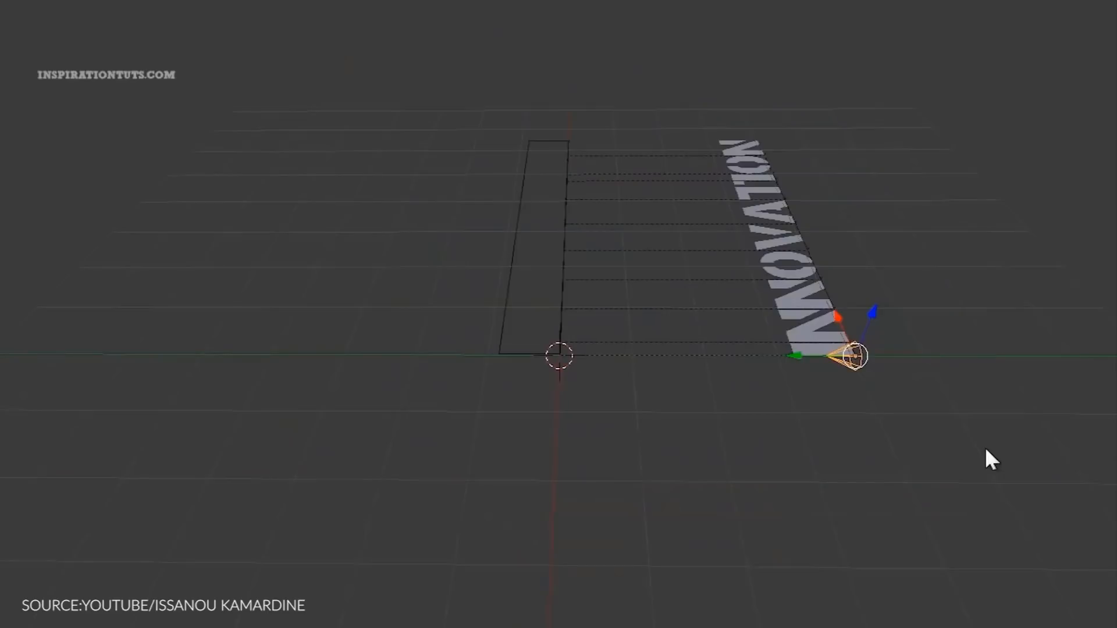
pyautogui.write('rx90')
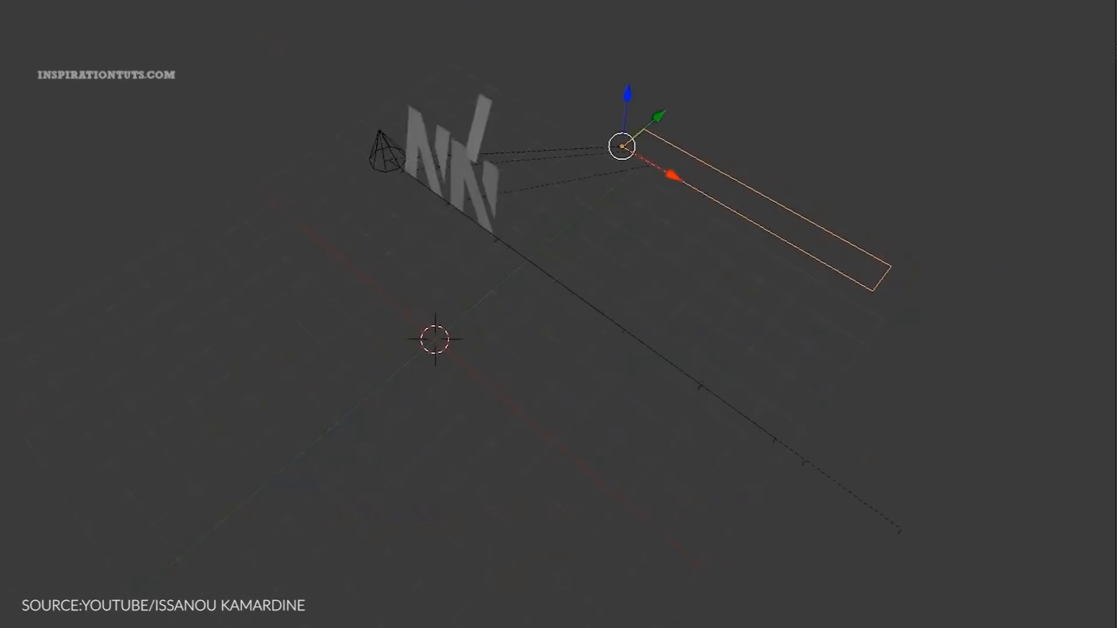
pyautogui.scroll(-2, 515, 498)
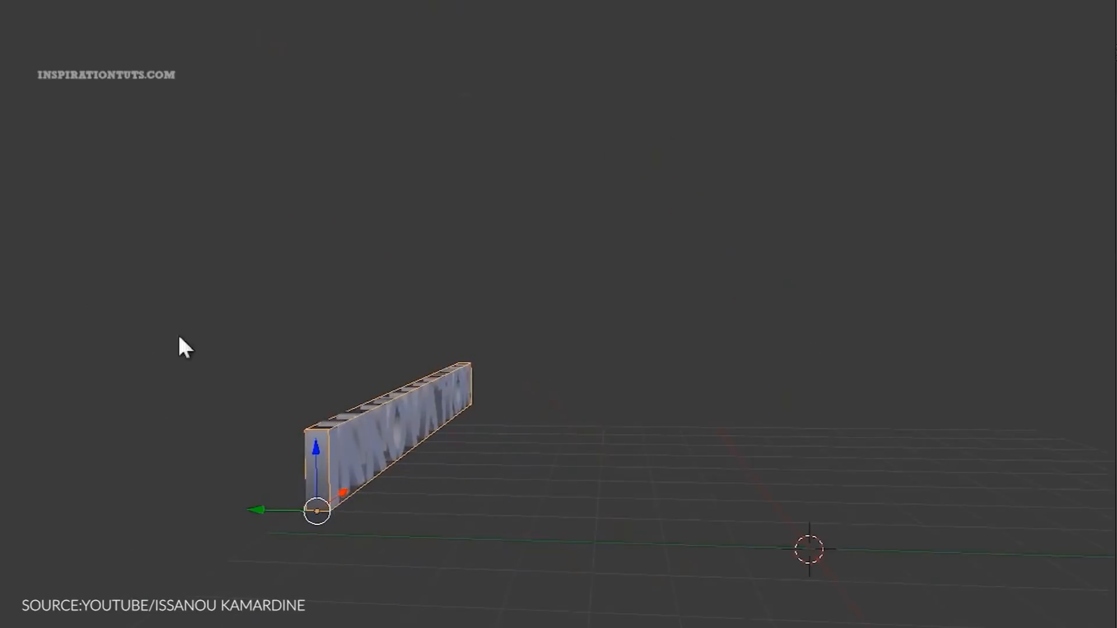
pyautogui.moveTo(525, 505); pyautogui.dragTo(334, 484, button='middle')
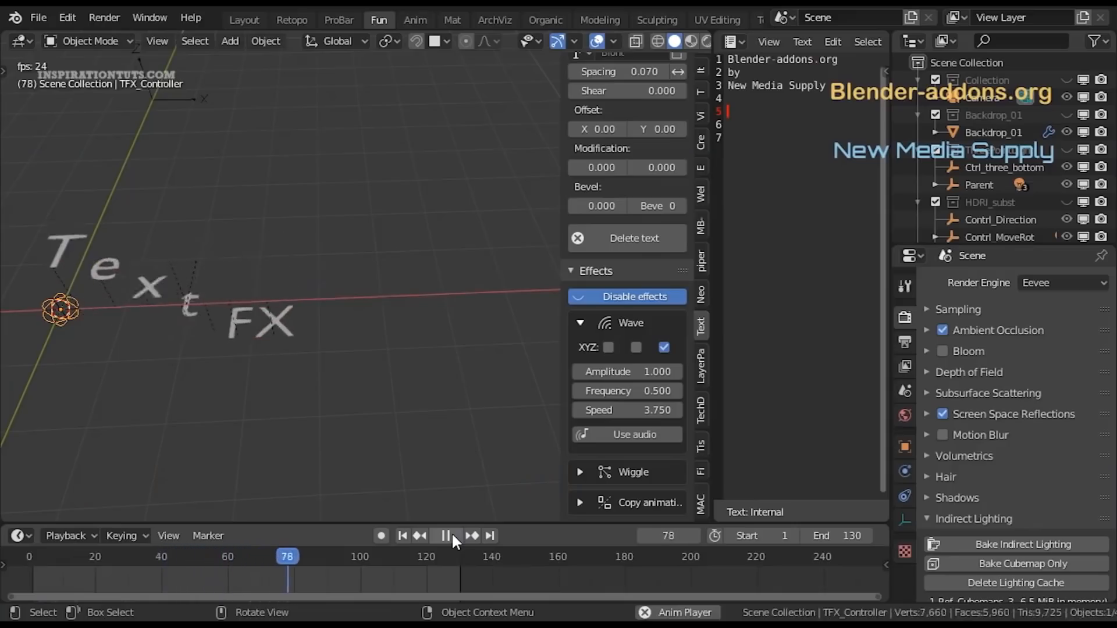
# Stop playback of the Text FX wave animation.
pyautogui.click(446, 535)
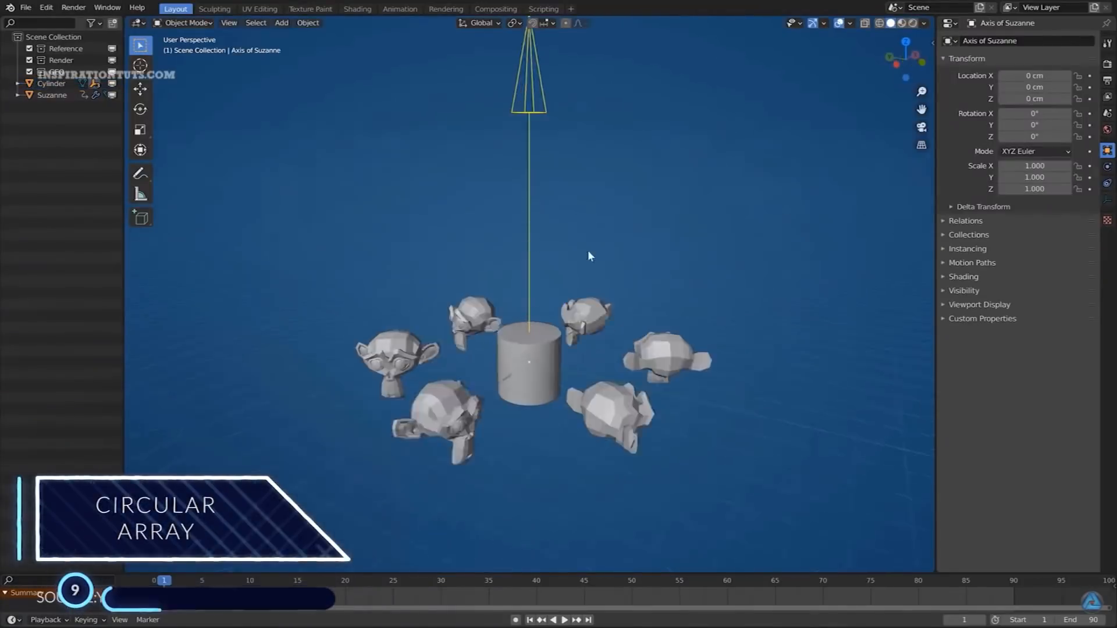
# Tilt the Suzanne circular array's axis to -41.8° about Y and show the array's settings.
pyautogui.press('r')
pyautogui.click(612, 355)
pyautogui.press('n')
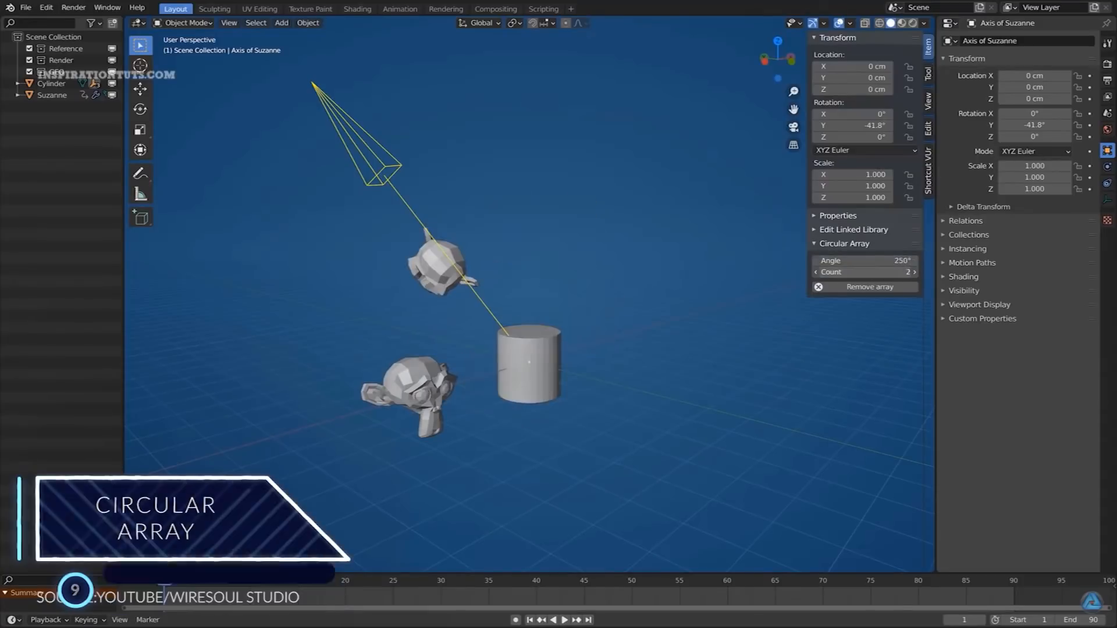
# Set the Suzanne circular array's angle to 298° and its count to 30.
pyautogui.moveTo(890, 261)
pyautogui.mouseDown()
pyautogui.moveTo(903, 261)
pyautogui.moveTo(826, 260)
pyautogui.moveTo(879, 261)
pyautogui.moveTo(884, 272)
pyautogui.mouseUp()
pyautogui.moveTo(586, 367); pyautogui.dragTo(709, 336, button='middle')
pyautogui.moveTo(855, 272); pyautogui.dragTo(901, 273)
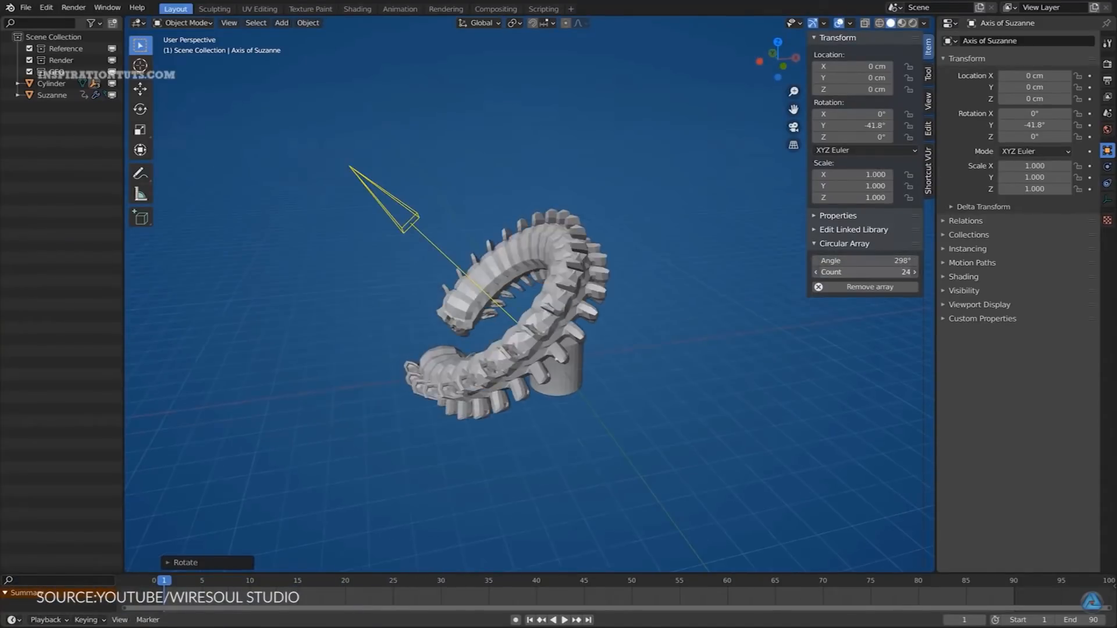
pyautogui.write('30')
pyautogui.press('Return')
pyautogui.moveTo(696, 284); pyautogui.dragTo(545, 312, button='middle')
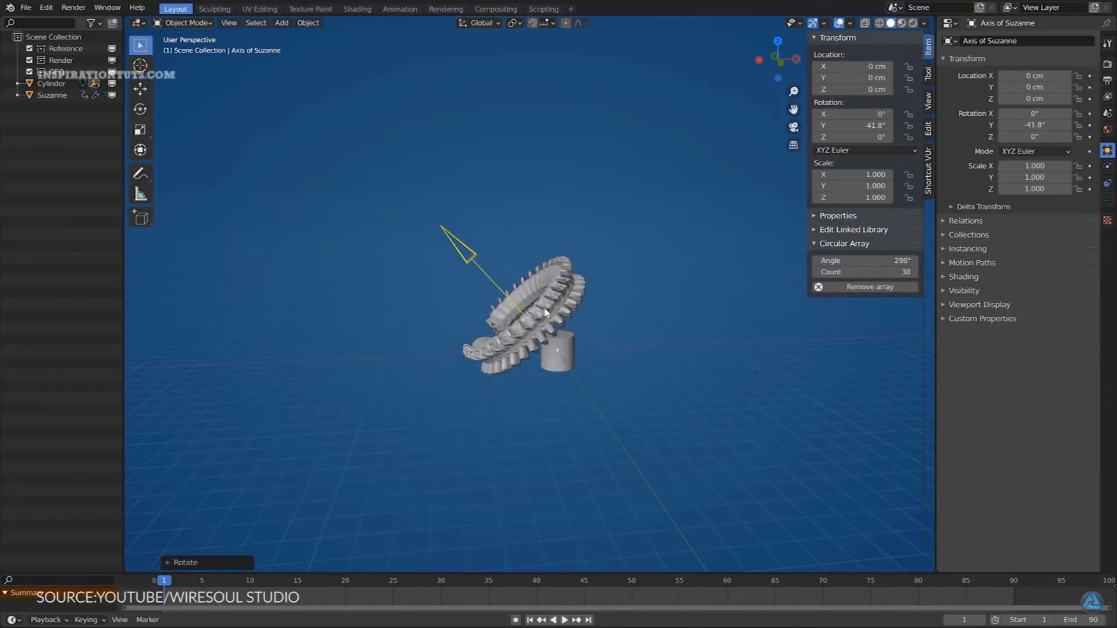
# Add a cube and move it along the X axis to a spot beside the ring of Suzanne heads.
pyautogui.hotkey('shift', 'a')
pyautogui.moveTo(375, 339)
pyautogui.click(463, 353)
pyautogui.moveTo(500, 355); pyautogui.dragTo(459, 354, button='middle')
pyautogui.press('g')
pyautogui.click(233, 333)
# Create a circular array of the Suzanne ring around the cube.
pyautogui.click(468, 353)
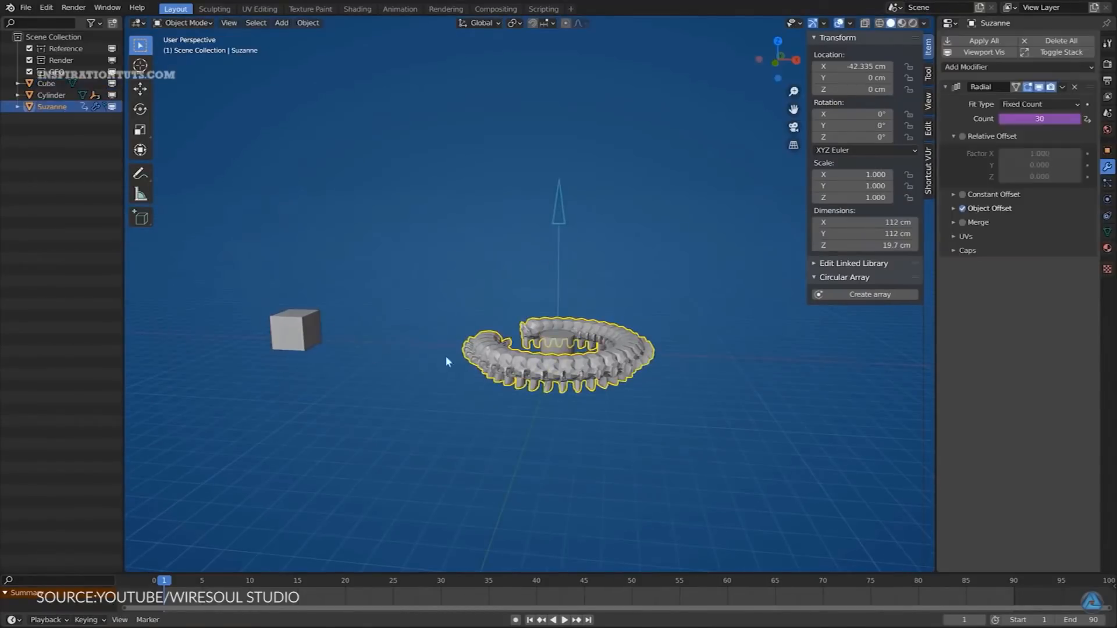
pyautogui.keyDown('shift'); pyautogui.click(297, 332); pyautogui.keyUp('shift')
pyautogui.click(855, 295)
pyautogui.moveTo(511, 326); pyautogui.dragTo(452, 317, button='middle')
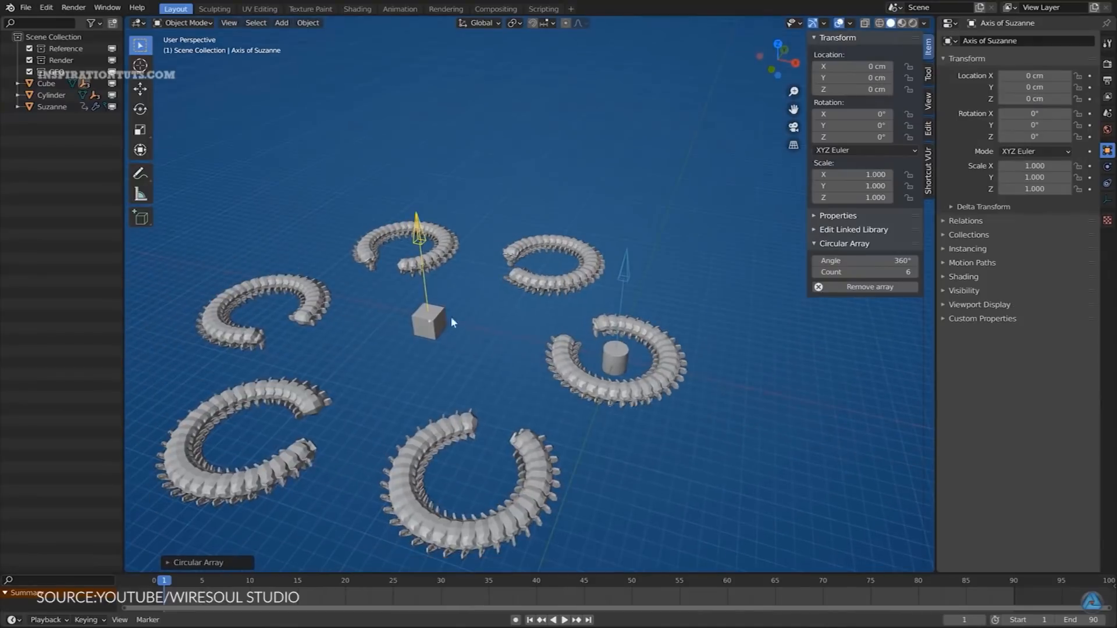
# Tilt the axis of the array around the cube, reduce its angle and set its count to 9.
pyautogui.moveTo(483, 250); pyautogui.dragTo(458, 235, button='middle')
pyautogui.press('r')
pyautogui.click(395, 243)
pyautogui.moveTo(460, 308); pyautogui.dragTo(576, 311, button='middle')
pyautogui.moveTo(900, 263); pyautogui.dragTo(844, 263)
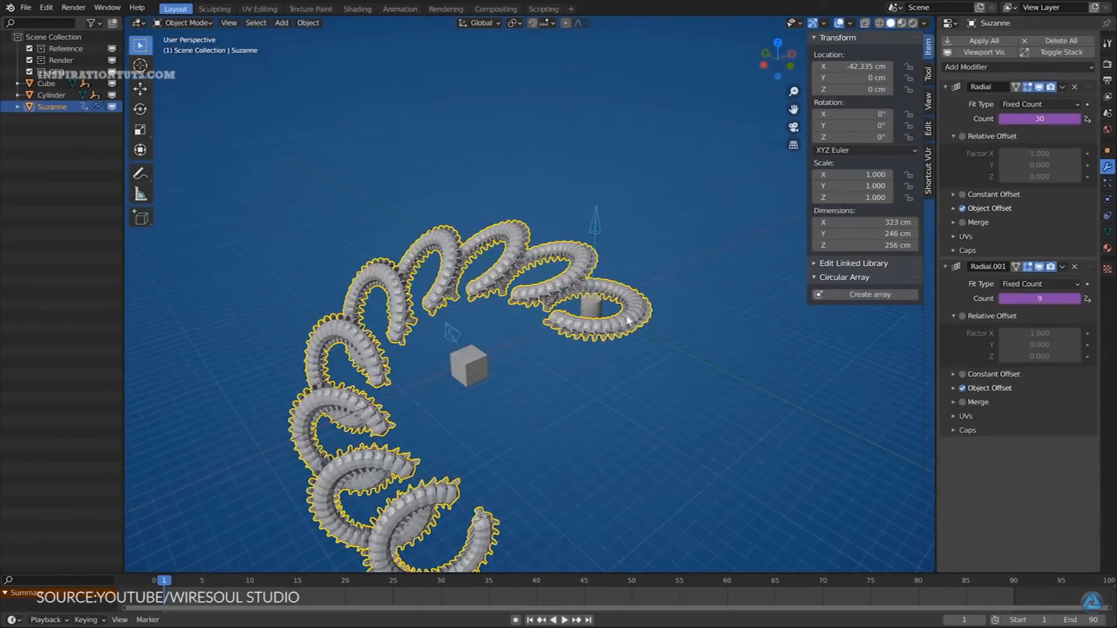
# Remove the circular array around the cylinder by way of its axis object.
pyautogui.moveTo(524, 245); pyautogui.dragTo(601, 229, button='middle')
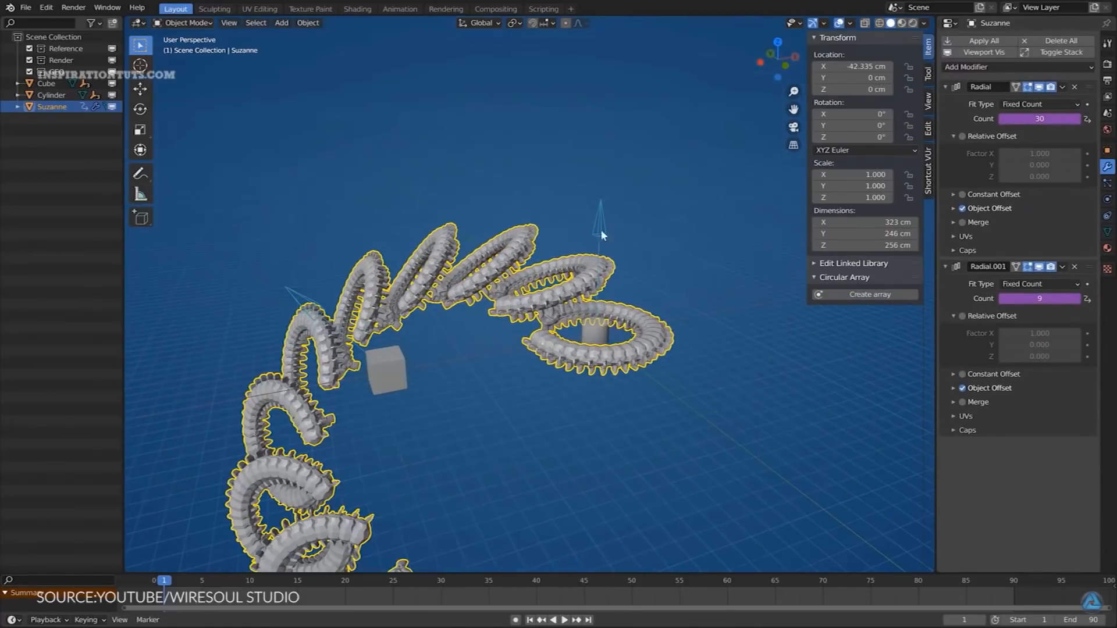
pyautogui.click(600, 229)
pyautogui.click(861, 286)
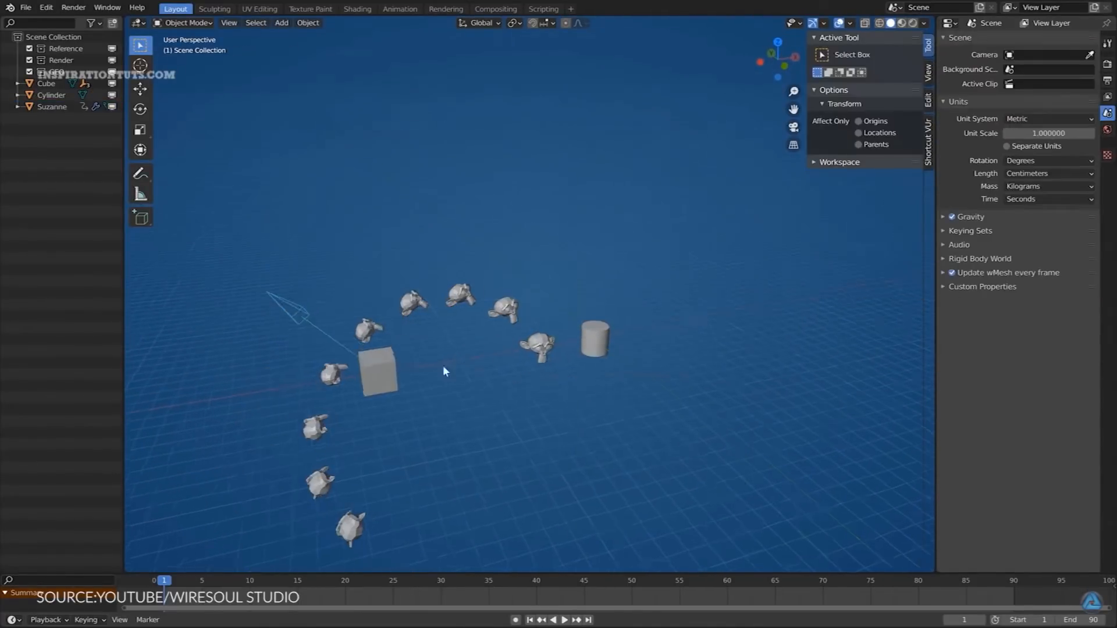
pyautogui.moveTo(442, 366); pyautogui.dragTo(323, 366, button='middle')
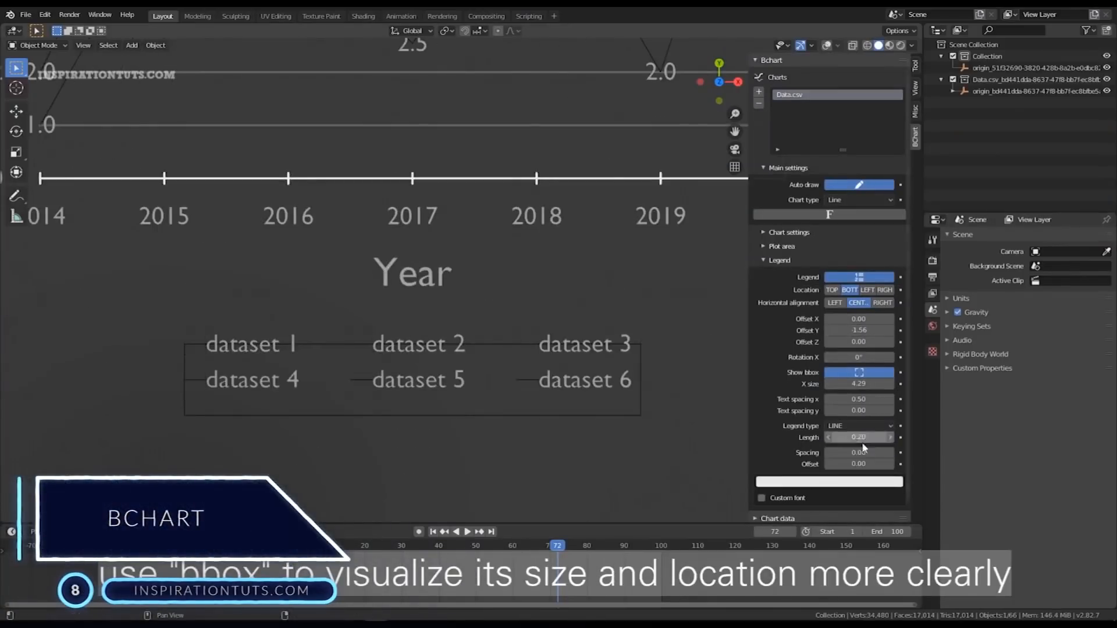
# Set the chart legend's line offset to -0.12 and the legend location to right.
pyautogui.moveTo(859, 464); pyautogui.dragTo(867, 463)
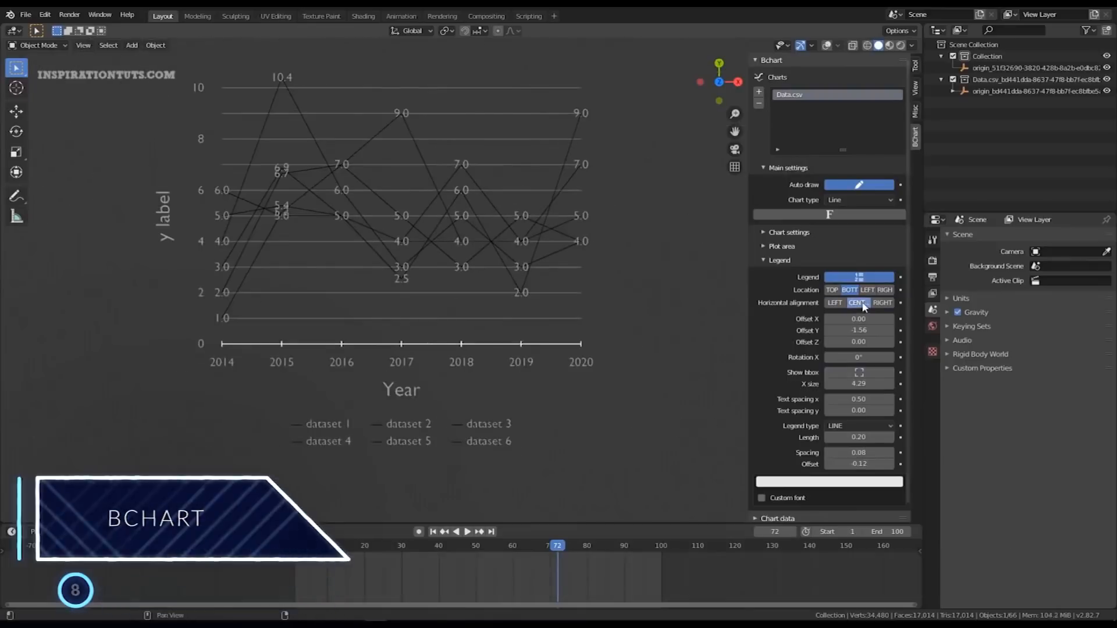
pyautogui.click(884, 291)
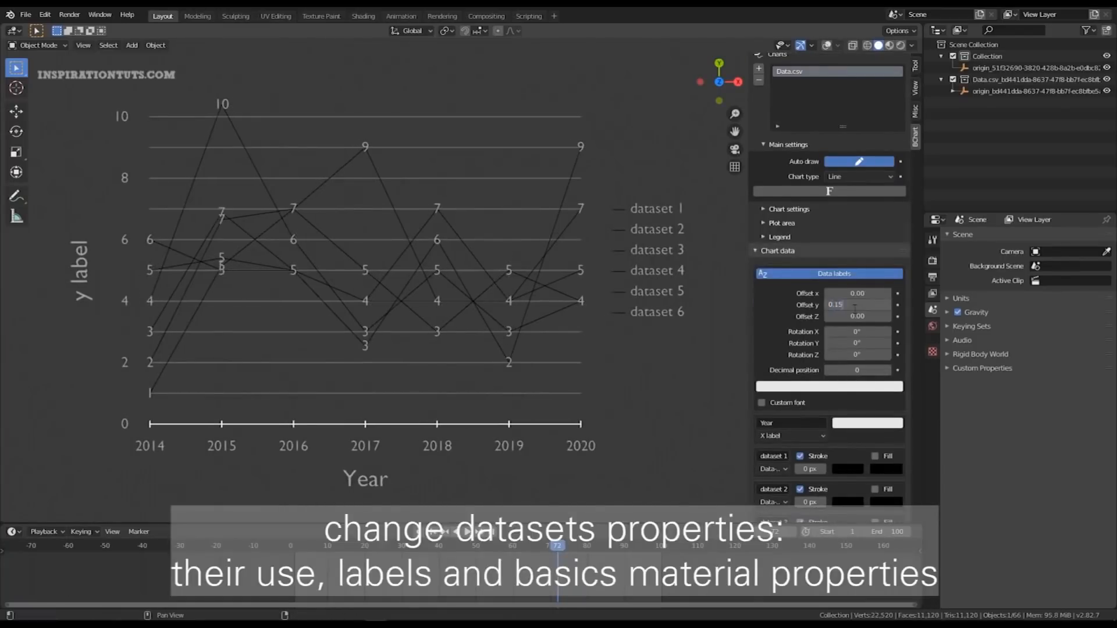
# Set the data labels' Y offset to 0.15 and the column use of datasets 5 and 6 to None.
pyautogui.press('Return')
pyautogui.scroll(-6, 774, 291)
pyautogui.click(772, 495)
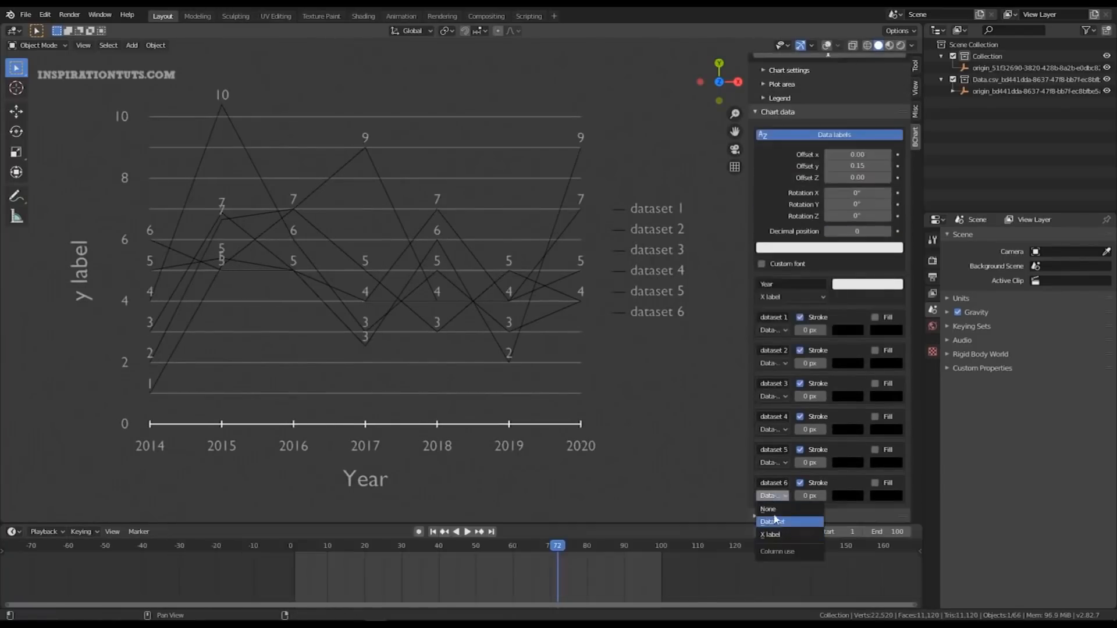
pyautogui.click(768, 475)
# Colour the strokes of datasets 1 to 4 yellow, green, orange and light blue, and thicken dataset 4's stroke to about 13 px.
pyautogui.click(847, 330)
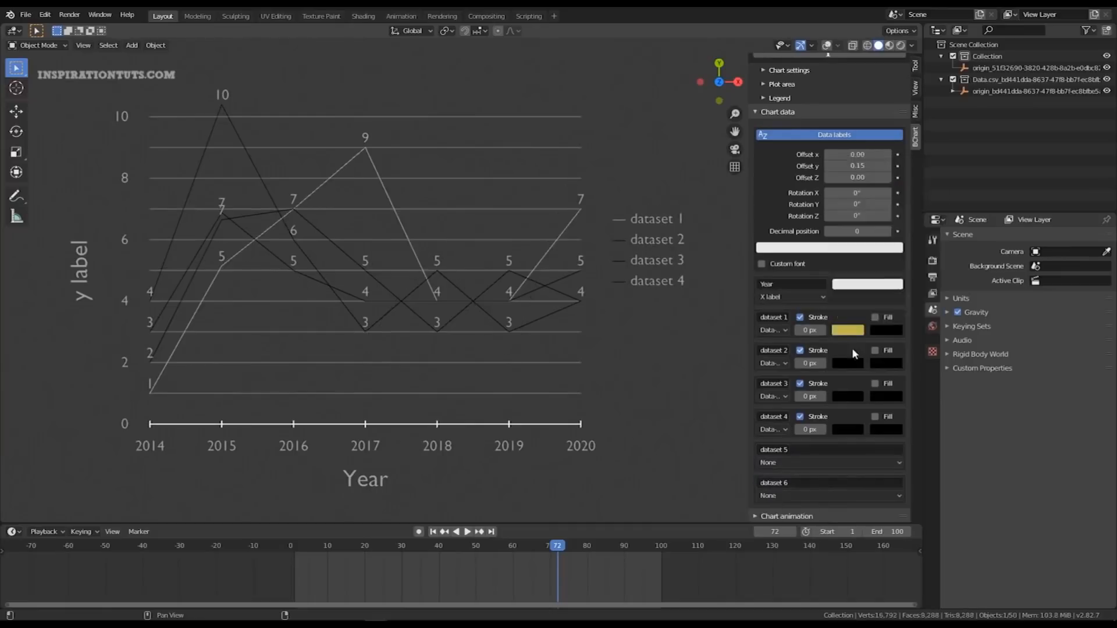
pyautogui.click(847, 363)
pyautogui.click(847, 396)
pyautogui.click(848, 430)
pyautogui.moveTo(803, 430); pyautogui.dragTo(811, 430)
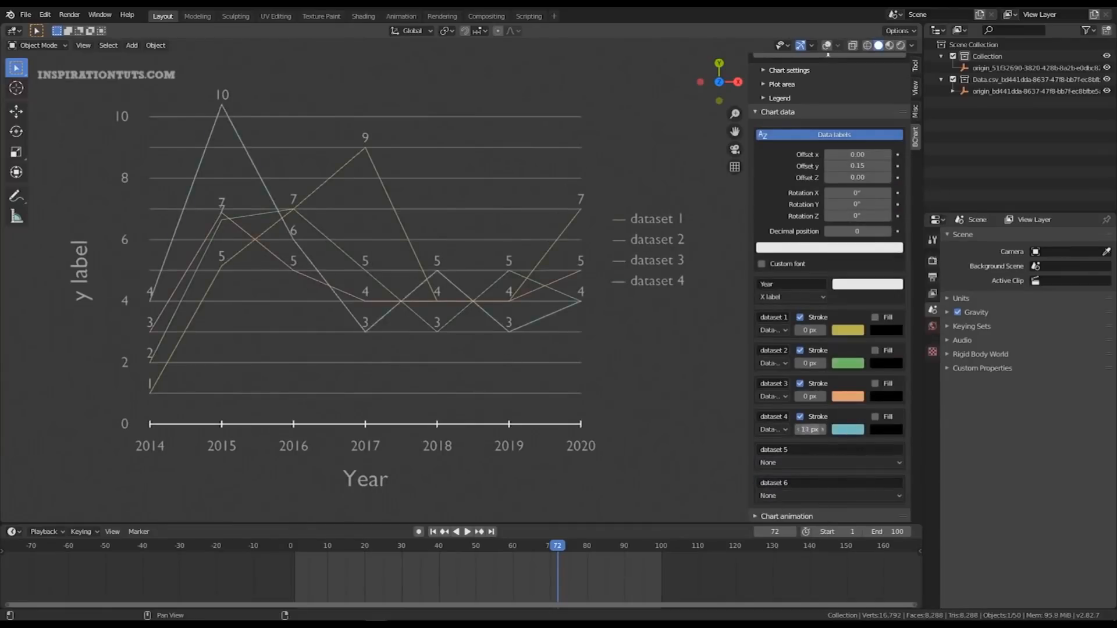
# Enable chart animation for frames 1 to 100, including animated data labels.
pyautogui.scroll(1, 798, 294)
pyautogui.click(771, 135)
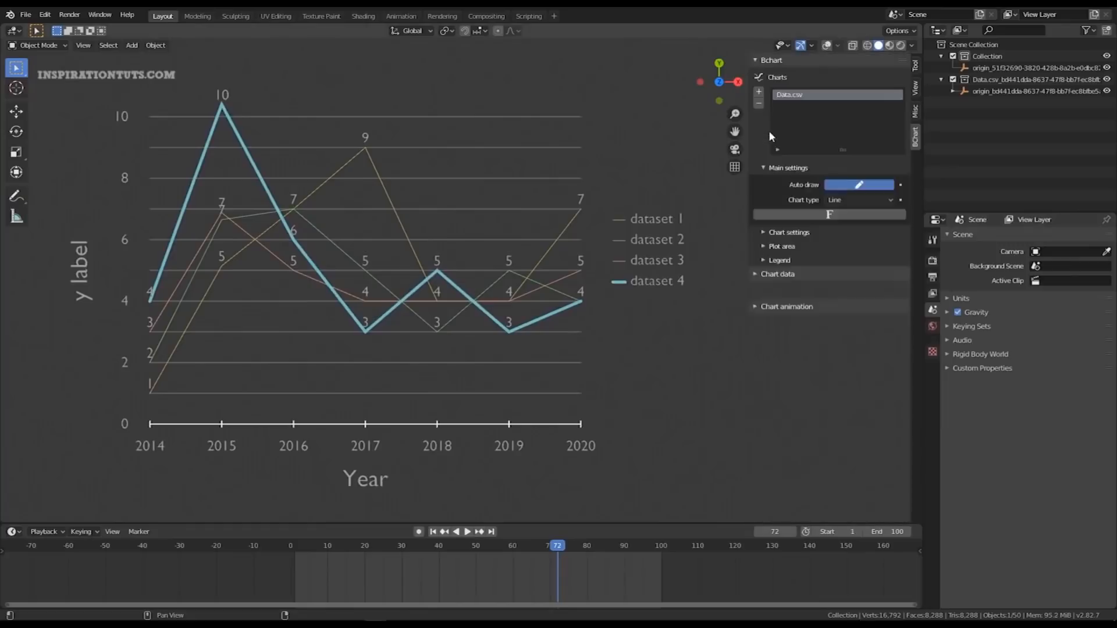
pyautogui.click(855, 311)
pyautogui.click(854, 353)
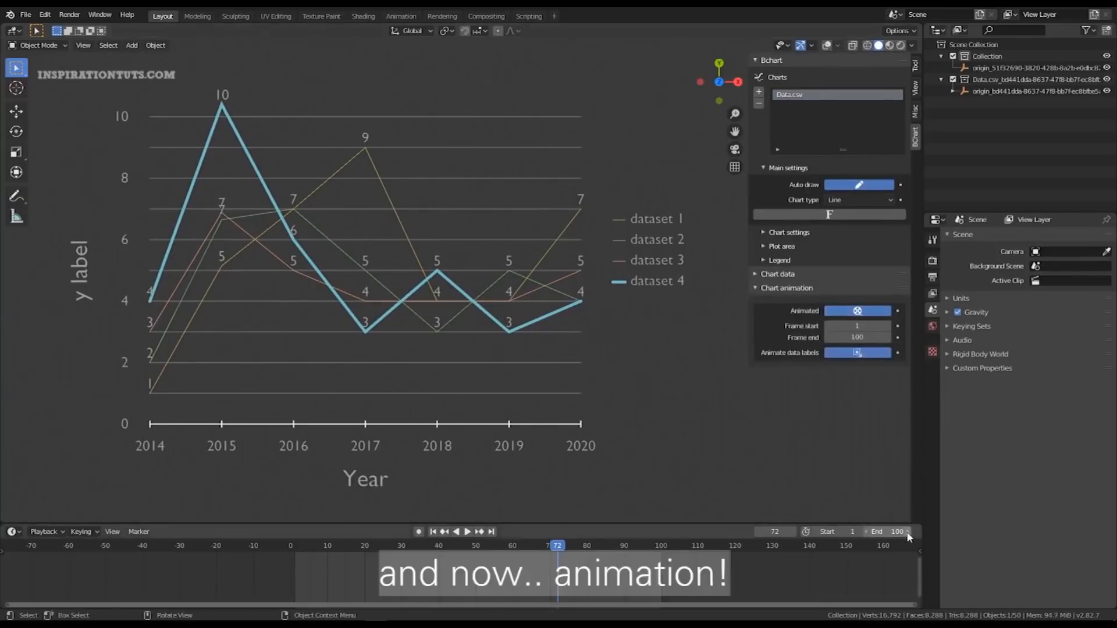
# Redraw the chart with Auto draw turned off and play its animation.
pyautogui.click(858, 185)
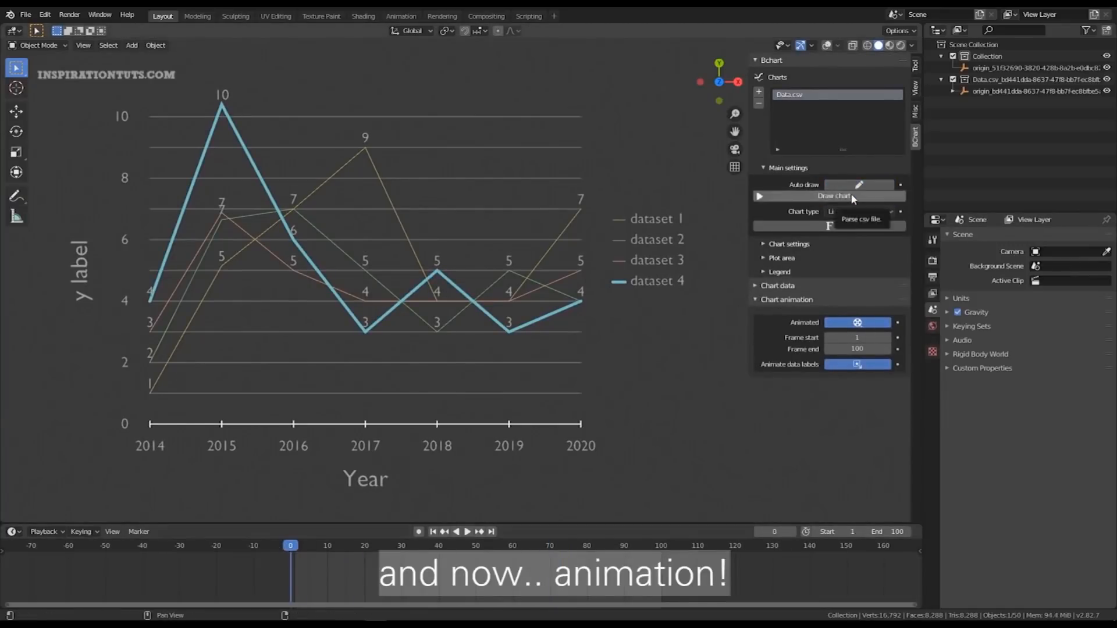
pyautogui.click(838, 196)
pyautogui.click(468, 531)
# Set dataset 4's stroke width to 0 px and switch the chart type to bar.
pyautogui.click(777, 285)
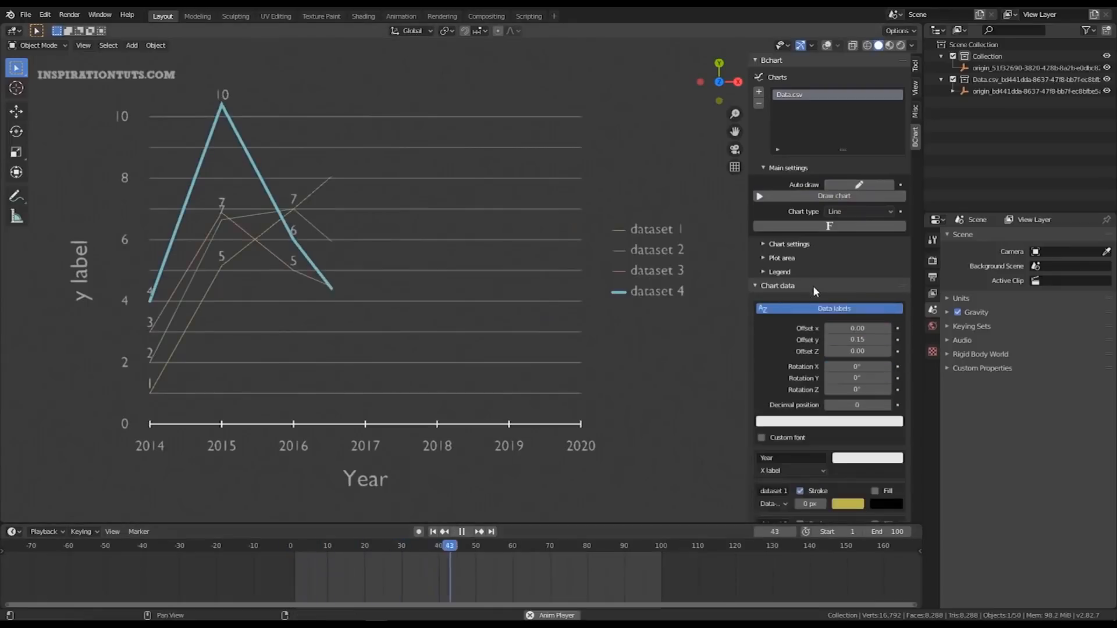
pyautogui.scroll(-5, 829, 472)
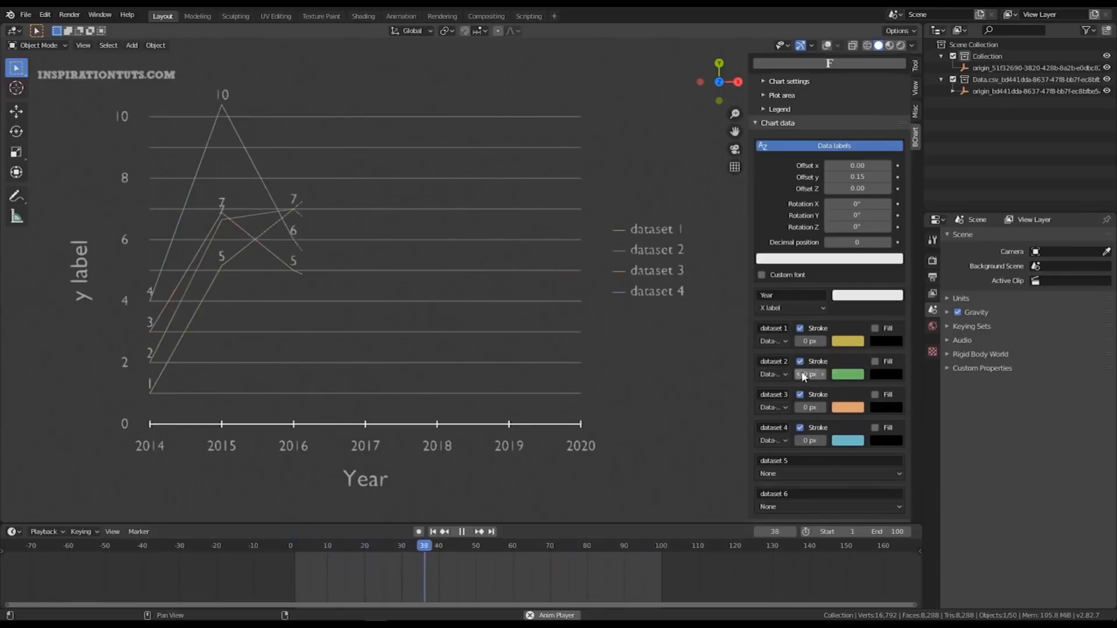
pyautogui.scroll(4, 787, 336)
pyautogui.click(776, 222)
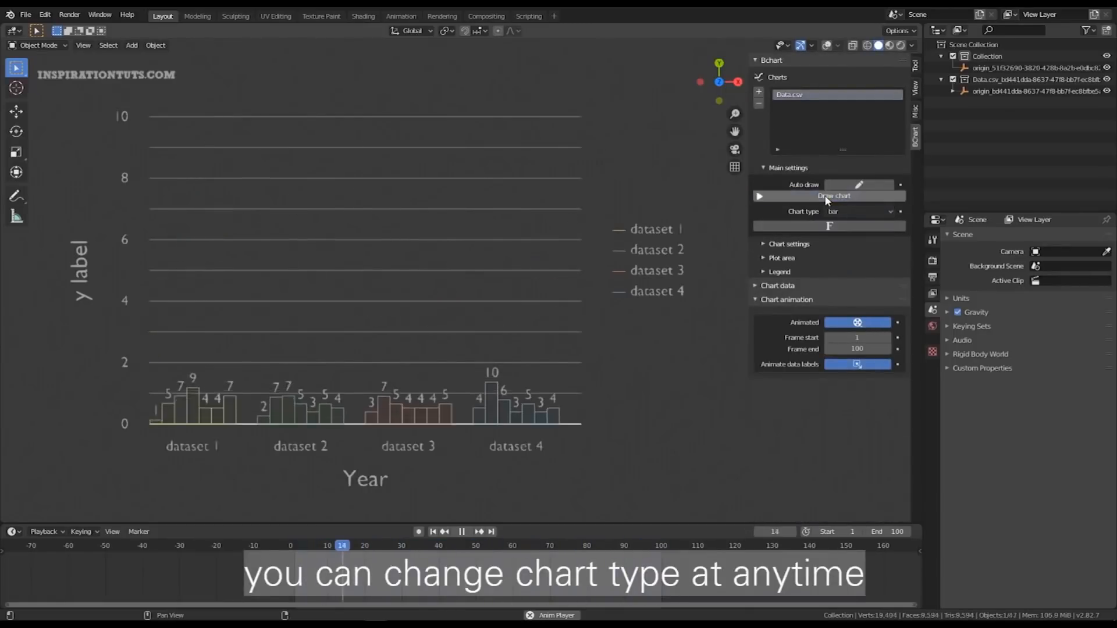
# Enable fill for datasets 1 to 4 and make dataset 1's fill match its yellow stroke colour.
pyautogui.click(778, 286)
pyautogui.scroll(-8, 774, 375)
pyautogui.click(875, 317)
pyautogui.click(875, 350)
pyautogui.click(875, 383)
pyautogui.click(875, 416)
pyautogui.click(885, 330)
pyautogui.click(967, 278)
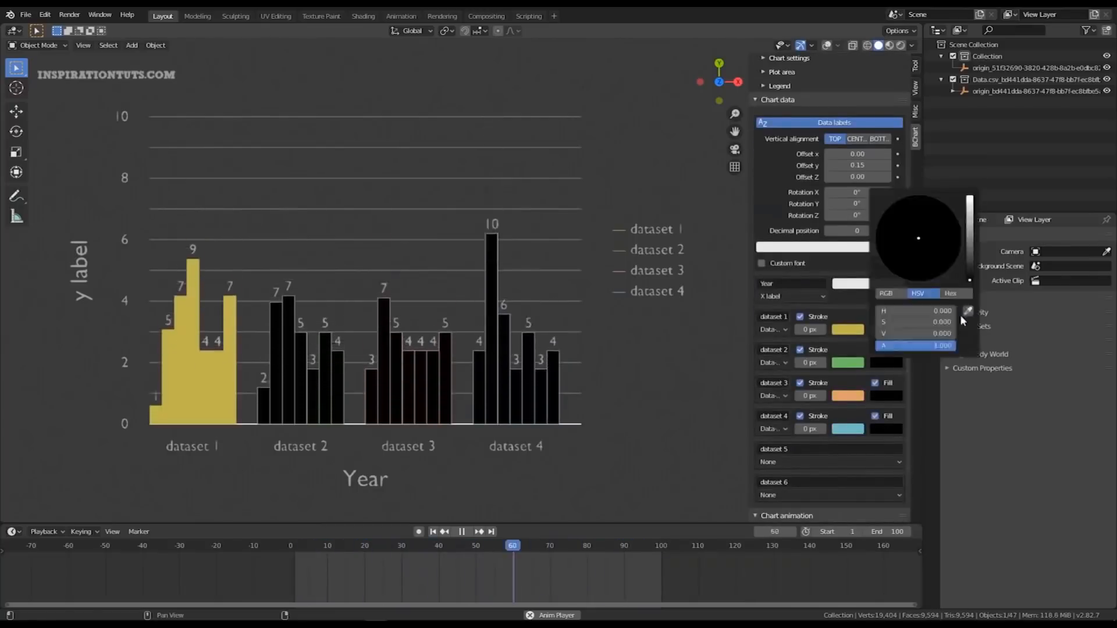
pyautogui.click(924, 218)
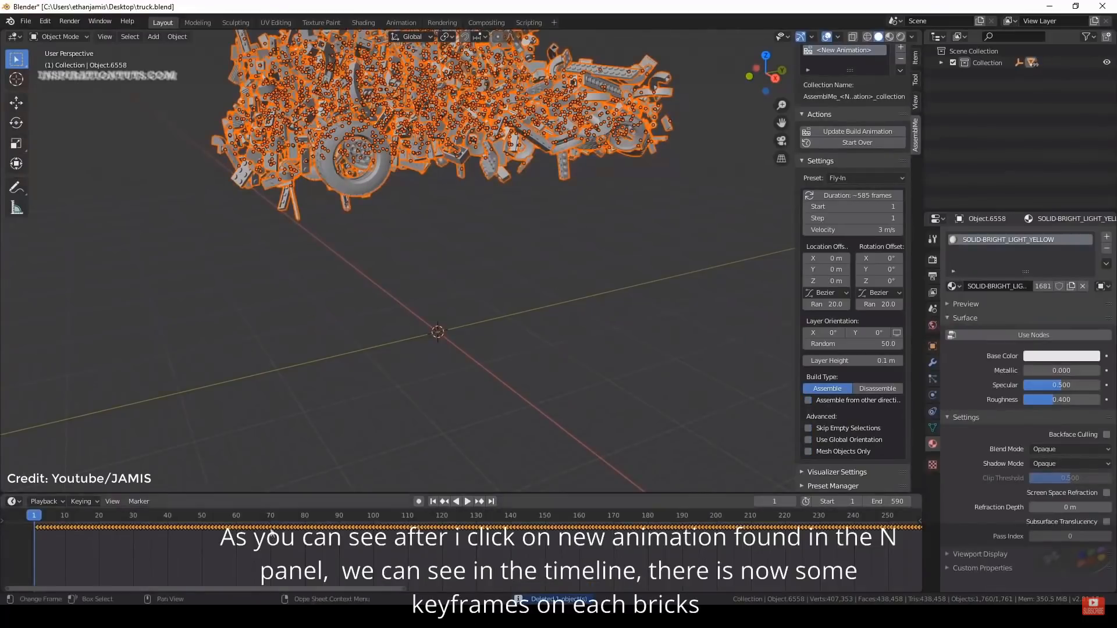
# Play the truck's brick build animation through to about frame 581 and stop it.
pyautogui.click(468, 309)
pyautogui.scroll(-2, 469, 306)
pyautogui.moveTo(469, 306)
pyautogui.mouseDown(button='middle')
pyautogui.moveTo(494, 298)
pyautogui.moveTo(476, 285)
pyautogui.mouseUp(button='middle')
pyautogui.press('space')
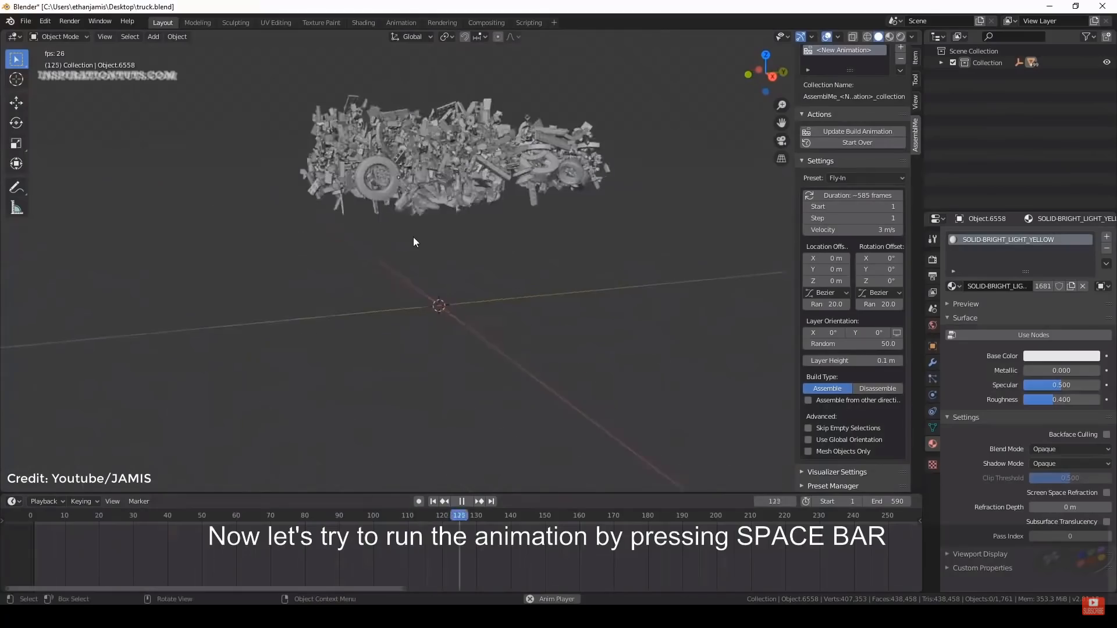
pyautogui.scroll(5, 413, 236)
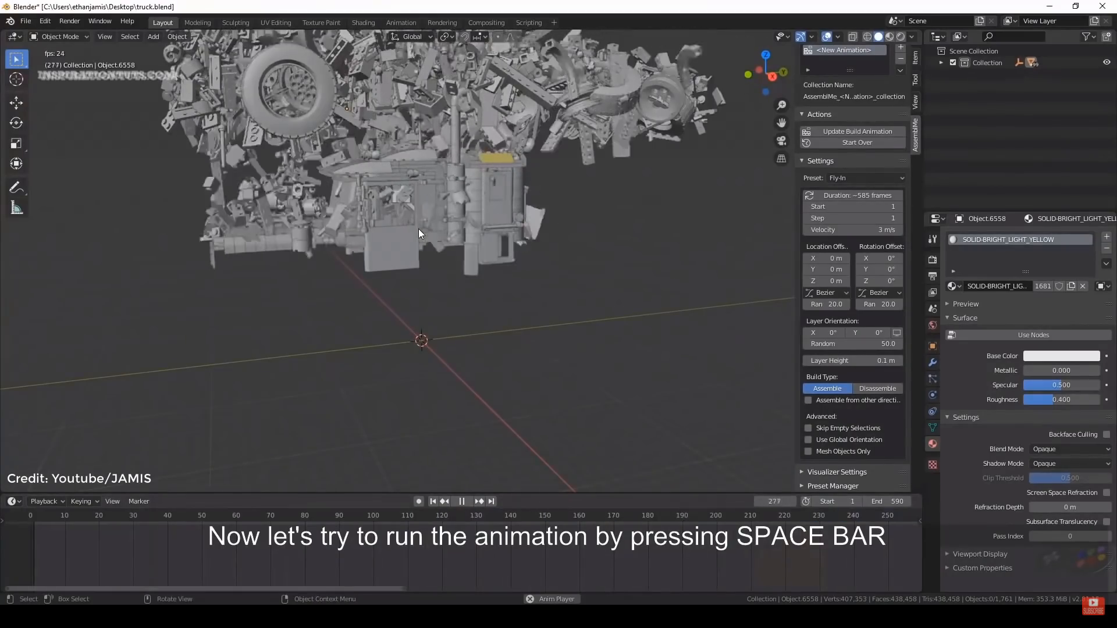
pyautogui.scroll(-15, 495, 553)
pyautogui.moveTo(611, 553); pyautogui.dragTo(427, 552, button='middle')
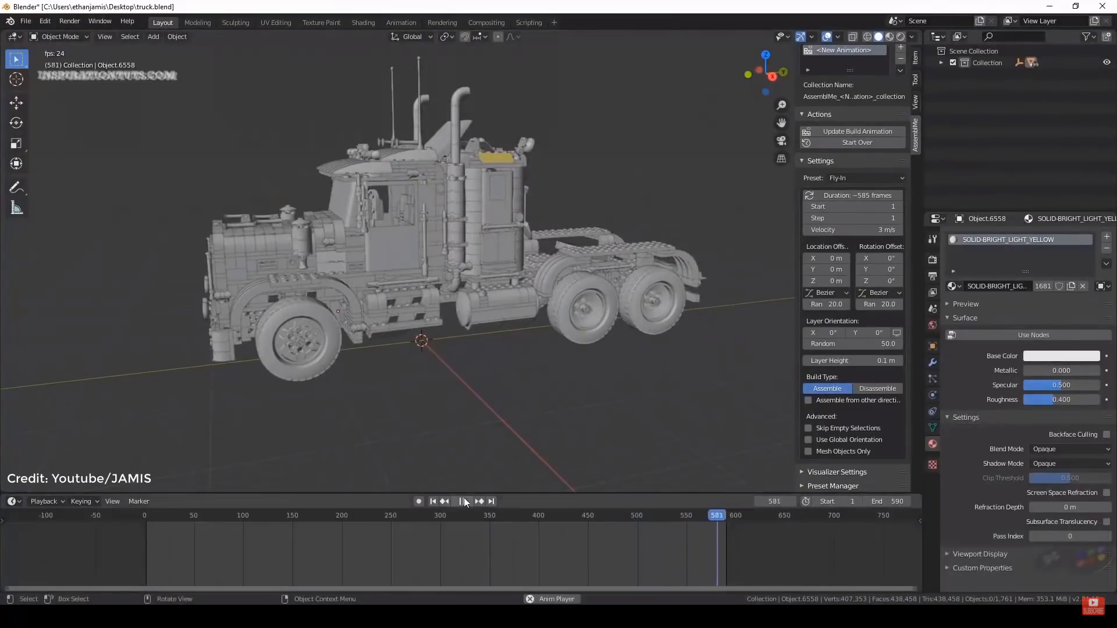
pyautogui.click(462, 501)
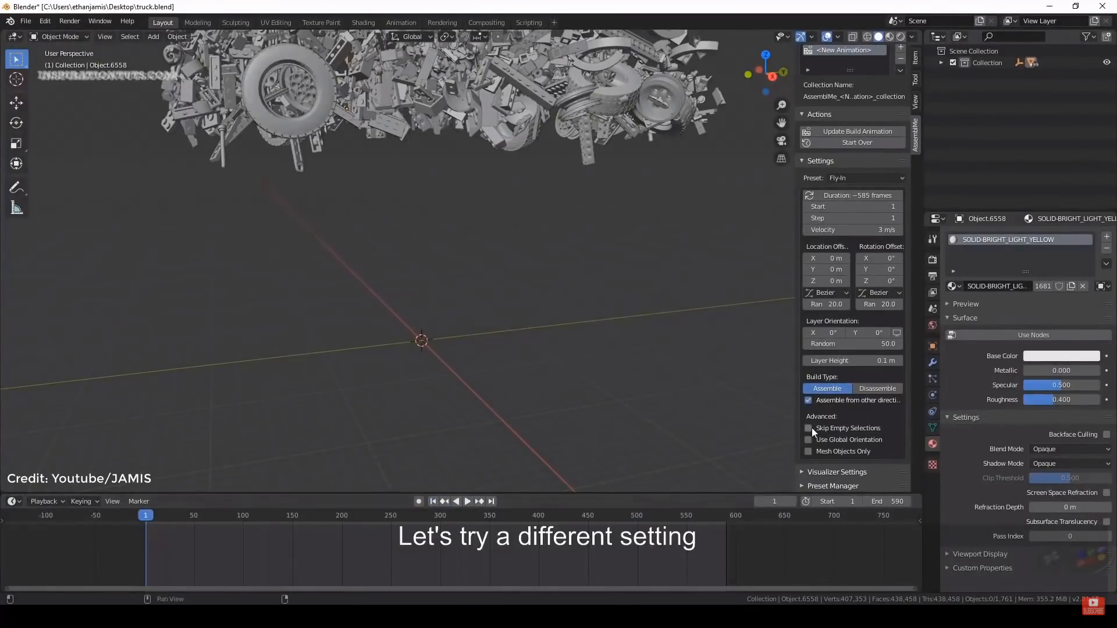
# Update the build animation with a 300 m Z location offset, assembly from the other direction and all three advanced options enabled.
pyautogui.moveTo(808, 429); pyautogui.dragTo(809, 451)
pyautogui.click(841, 54)
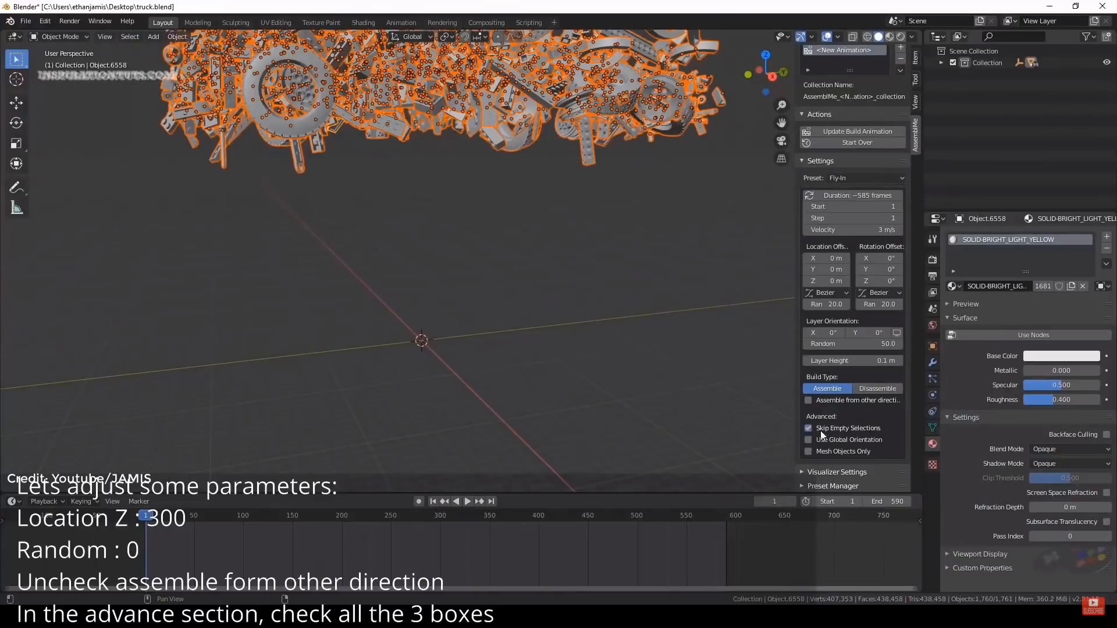
pyautogui.click(827, 281)
pyautogui.click(824, 131)
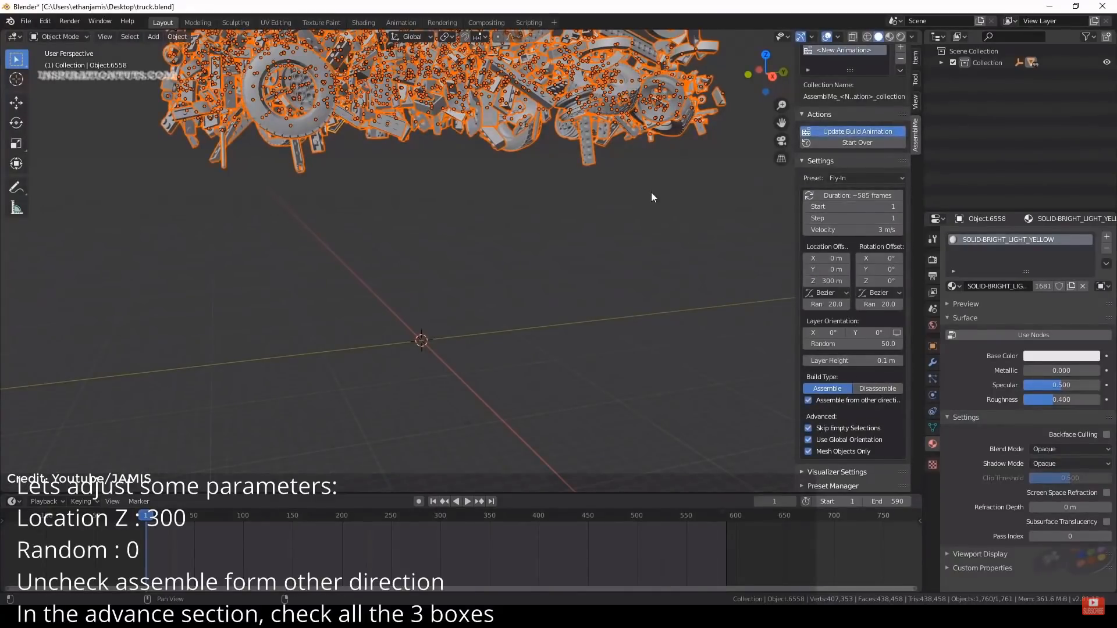
# Play the updated build animation with all bricks deselected and pause it at frame 561.
pyautogui.moveTo(652, 192); pyautogui.dragTo(501, 237, button='middle')
pyautogui.hotkey('alt', 'a')
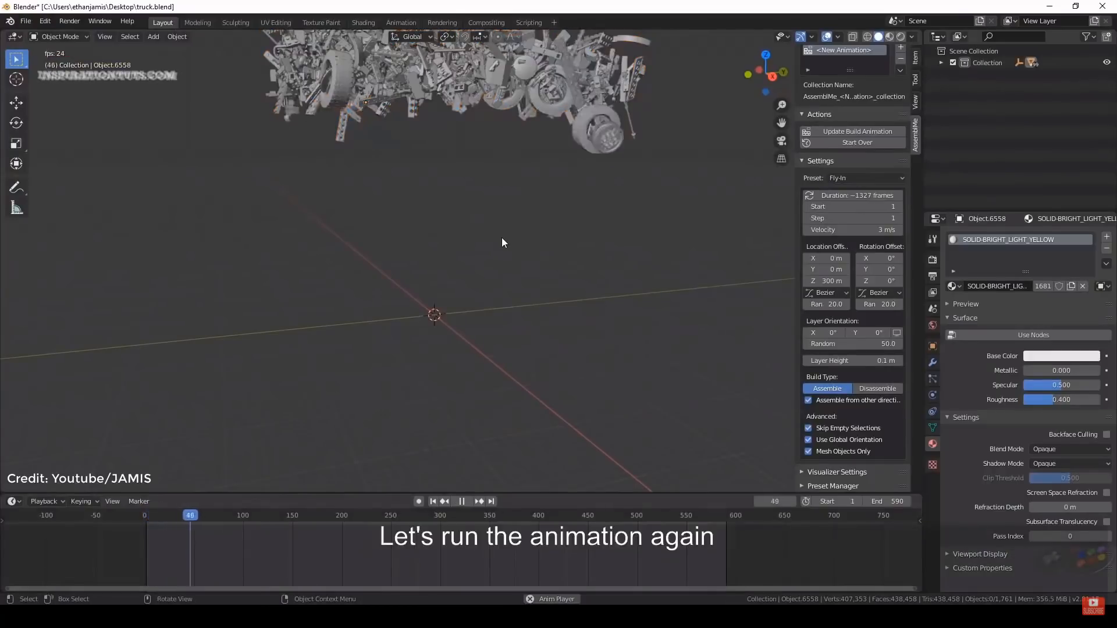
pyautogui.scroll(3, 503, 237)
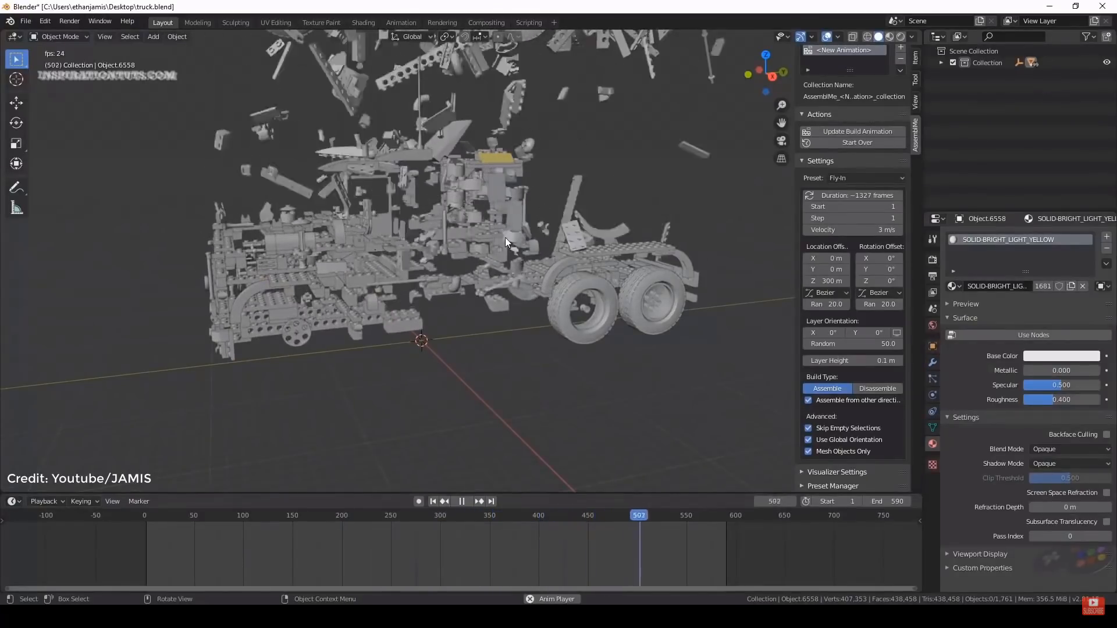
pyautogui.press('space')
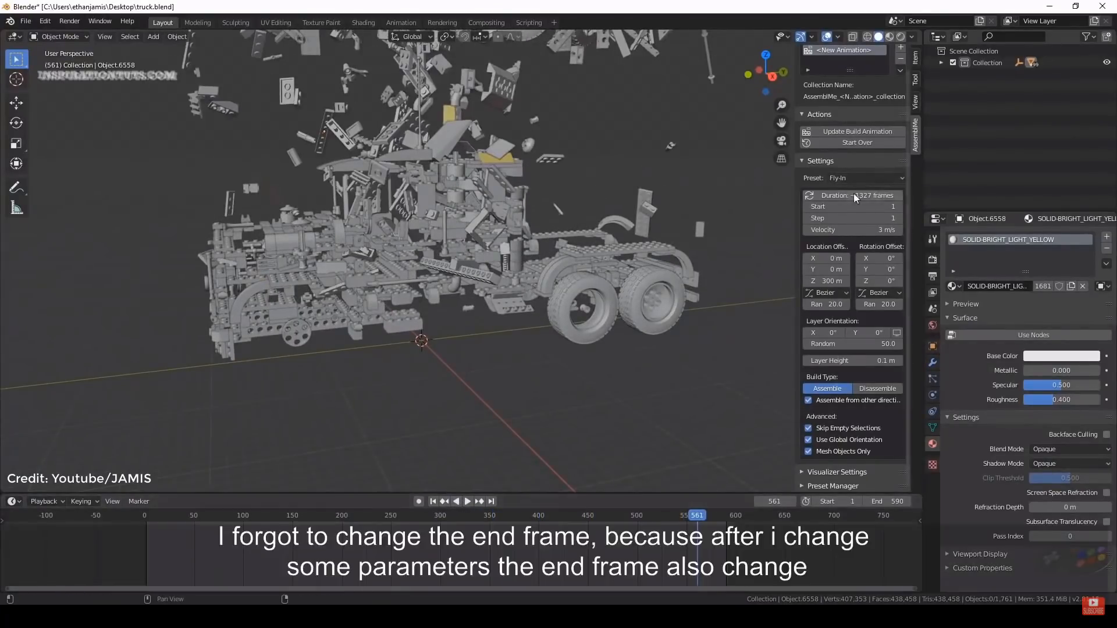
# Set the end frame to 1327 and play the rest of the truck's build animation.
pyautogui.press('Return')
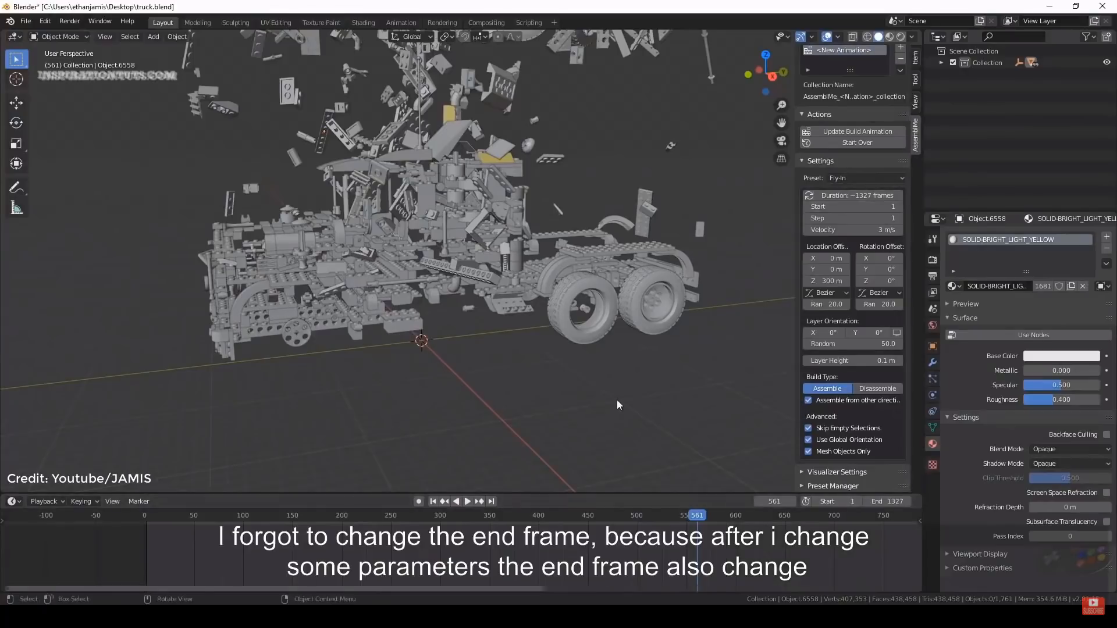
pyautogui.press('space')
pyautogui.scroll(-1, 605, 415)
pyautogui.moveTo(543, 536); pyautogui.dragTo(495, 547, button='middle')
pyautogui.scroll(-8, 494, 546)
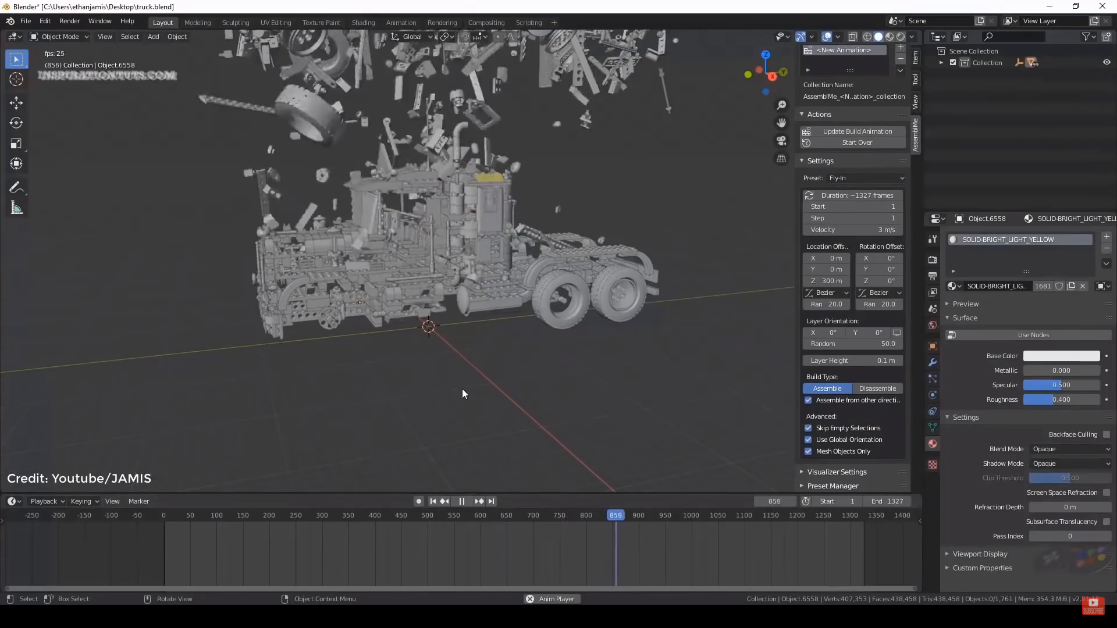
pyautogui.moveTo(462, 388); pyautogui.dragTo(522, 290, button='middle')
pyautogui.scroll(4, 526, 301)
pyautogui.scroll(-3, 535, 291)
pyautogui.scroll(-2, 523, 290)
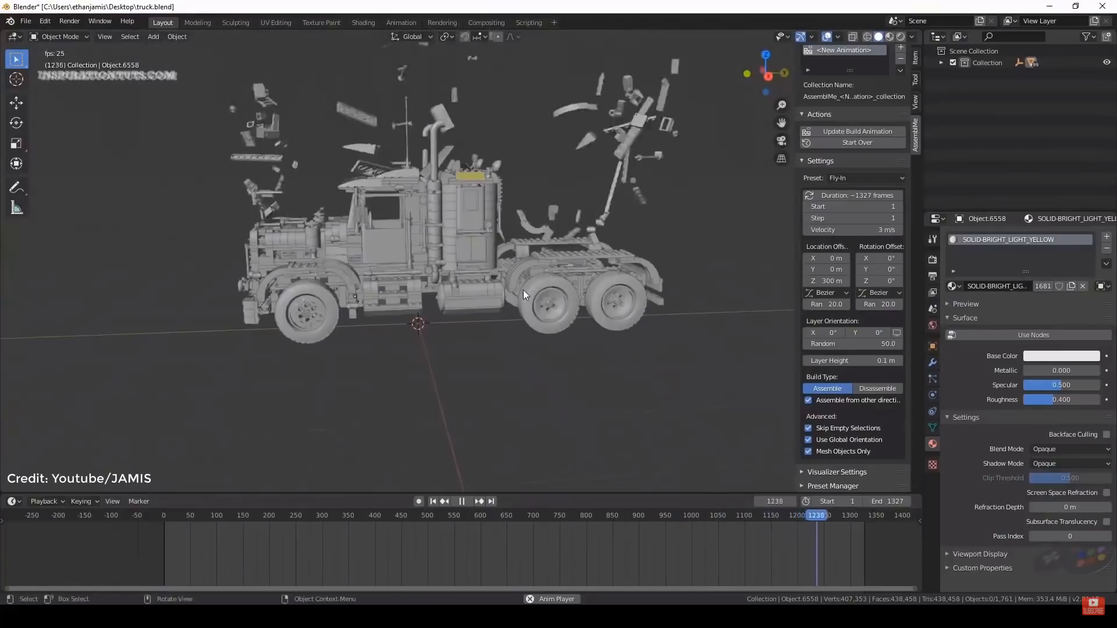
# Stop playback, check the build's first and last frames, and start the build animation over.
pyautogui.click(461, 501)
pyautogui.click(433, 501)
pyautogui.click(491, 501)
pyautogui.click(433, 501)
pyautogui.click(855, 142)
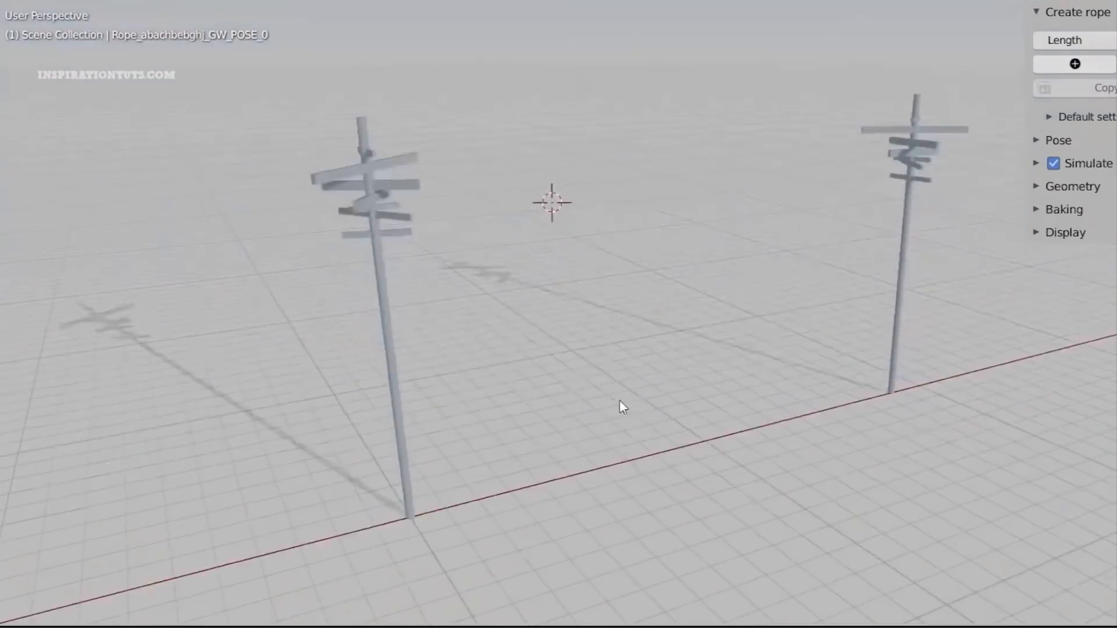
# String ropes between the crossarms of the two utility poles and simulate them.
pyautogui.moveTo(619, 400); pyautogui.dragTo(679, 357, button='middle')
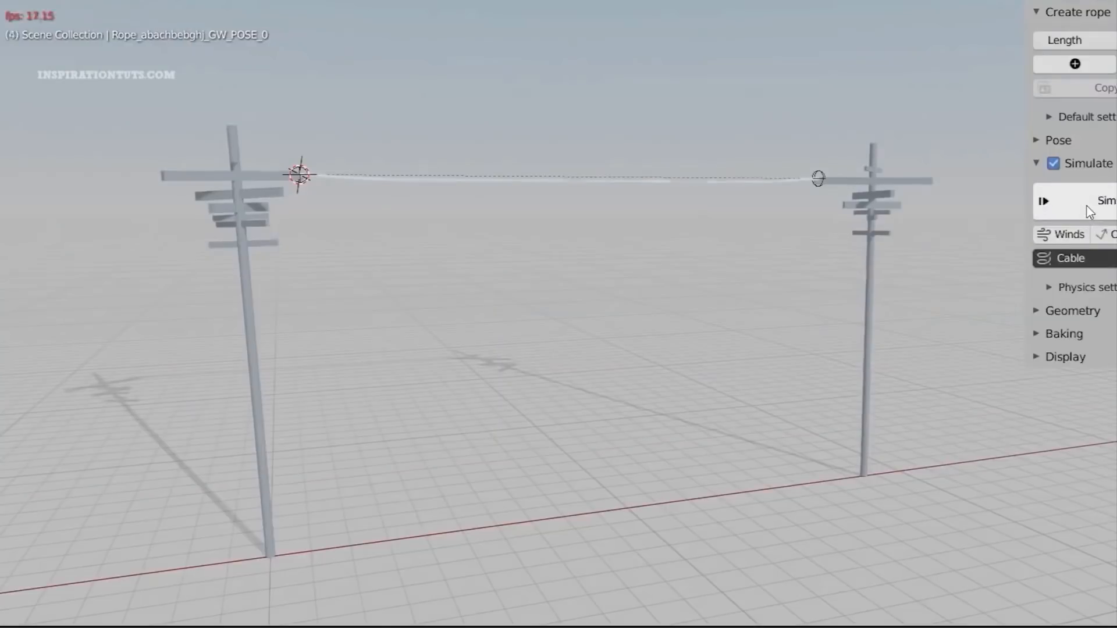
pyautogui.moveTo(844, 330); pyautogui.dragTo(784, 313, button='middle')
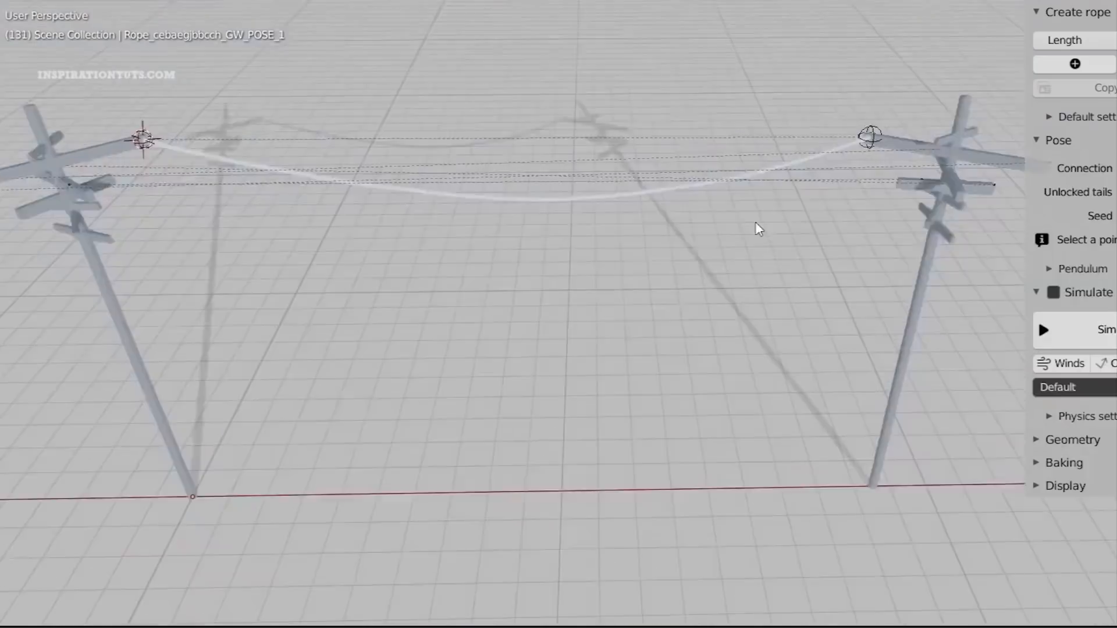
pyautogui.moveTo(755, 230); pyautogui.dragTo(205, 152, button='middle')
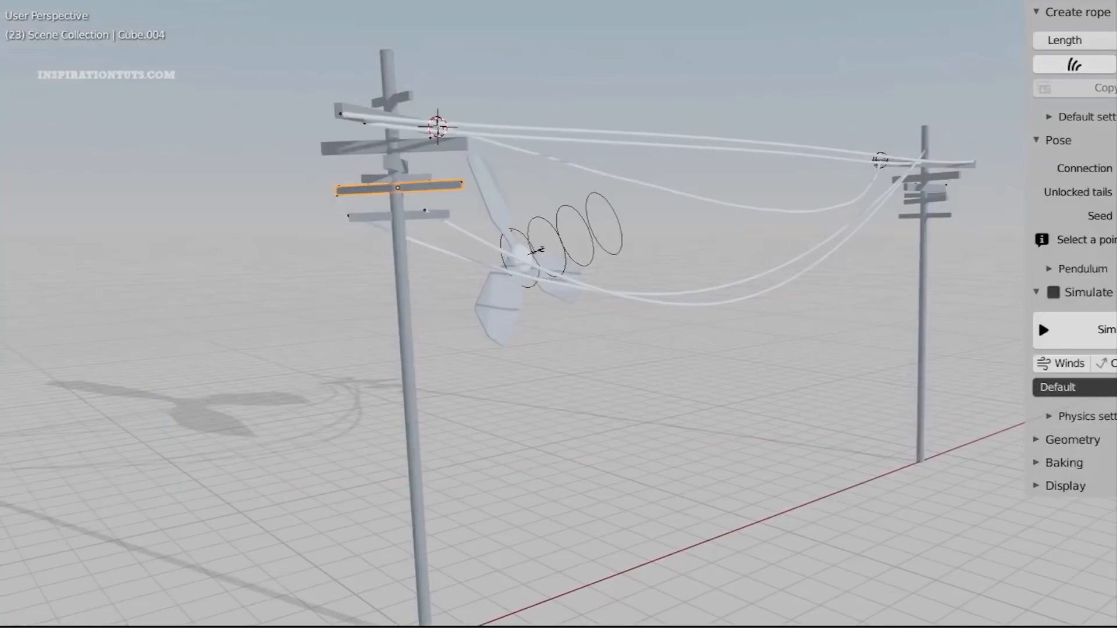
pyautogui.click(1097, 338)
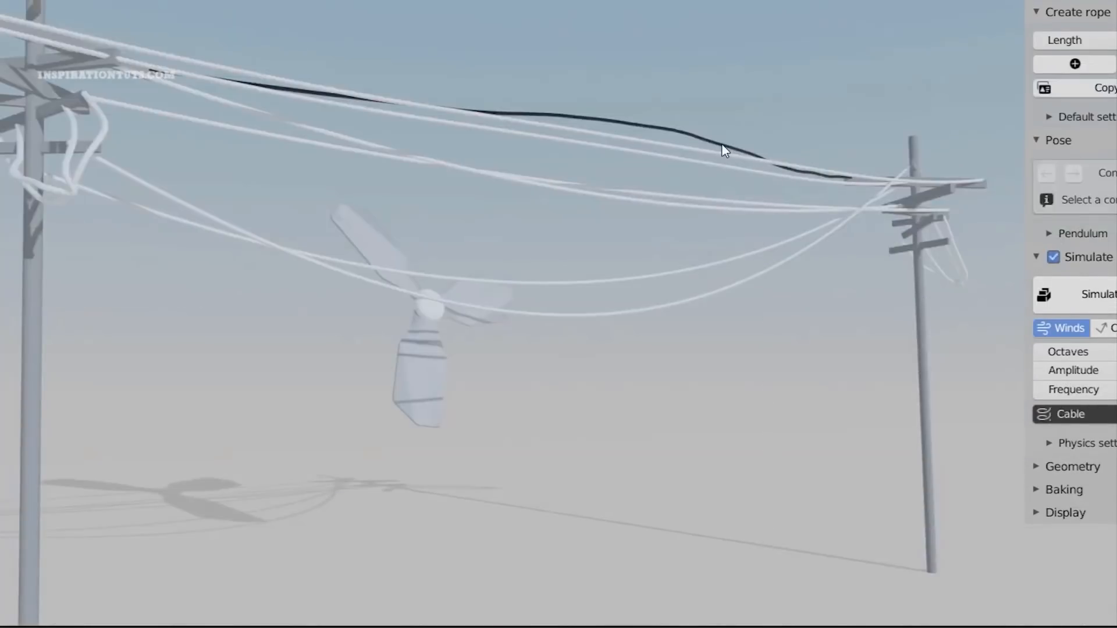
# Link the black cable's material to all the other selected ropes.
pyautogui.hotkey('ctrl', 'l')
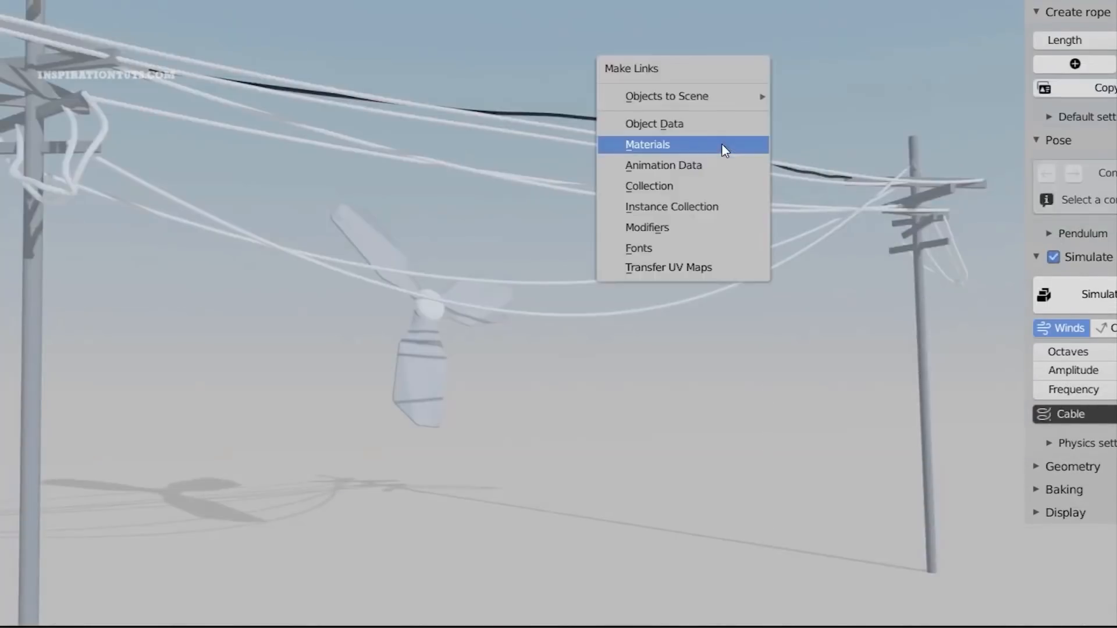
pyautogui.click(724, 145)
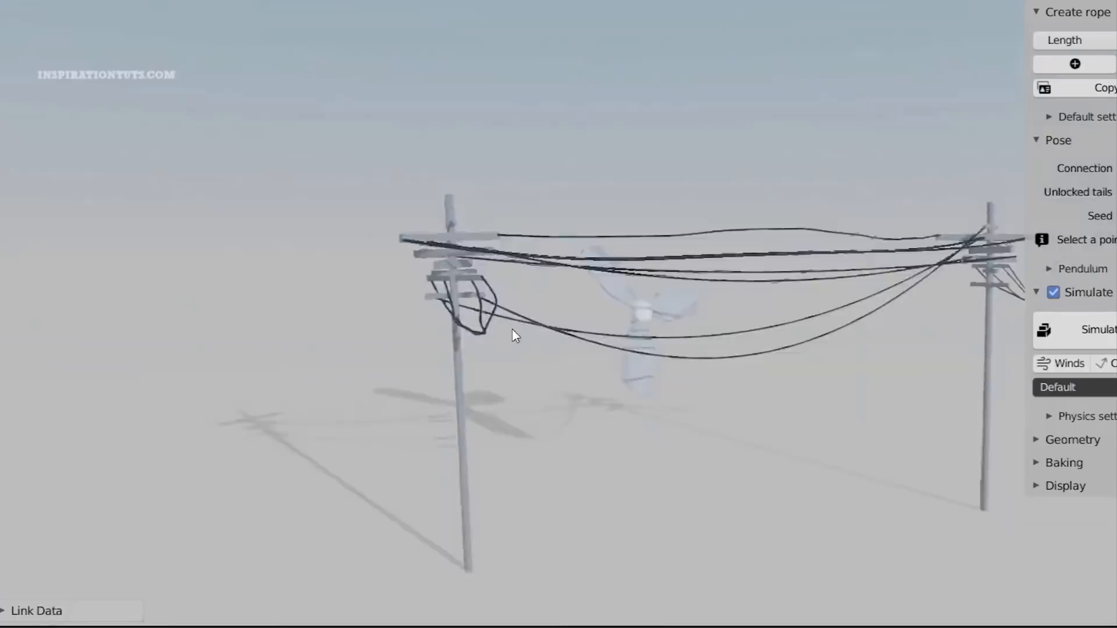
pyautogui.moveTo(512, 336); pyautogui.dragTo(611, 524, button='middle')
# Move the selected ribbon flags to a new collection named Inst and duplicate the selection.
pyautogui.hotkey('shift', 'a')
pyautogui.moveTo(407, 14)
pyautogui.click(543, 110)
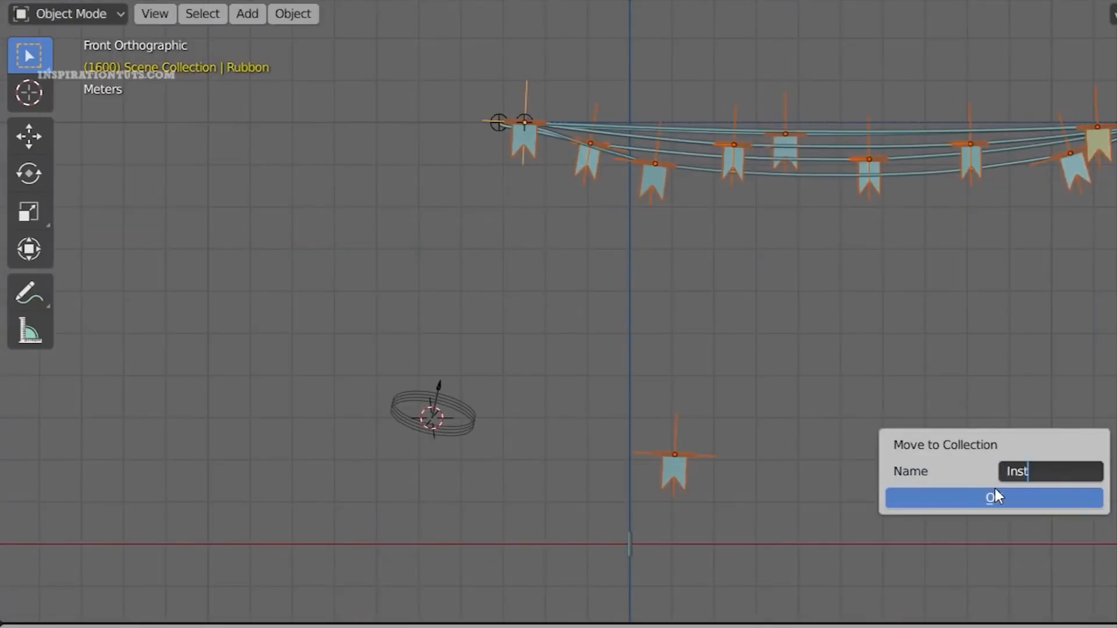
pyautogui.click(995, 490)
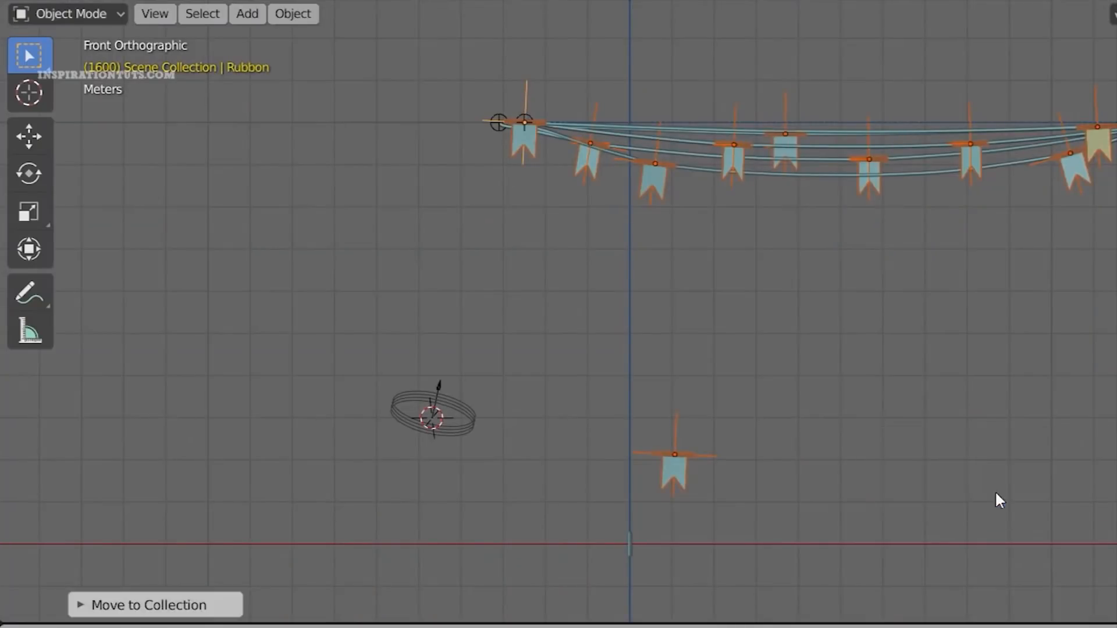
pyautogui.hotkey('shift', 'd')
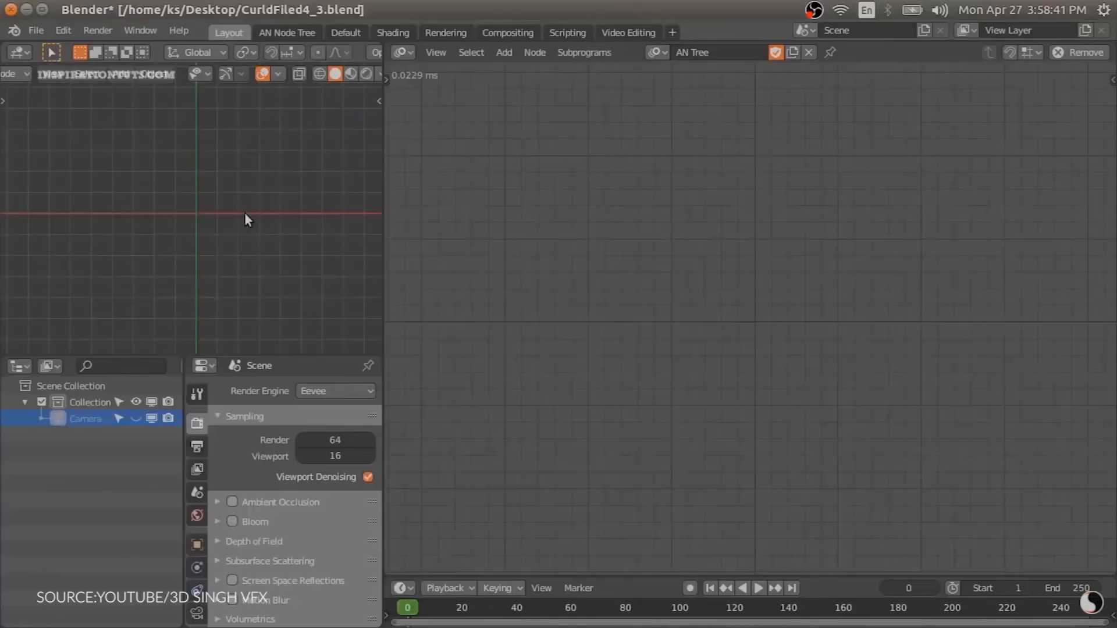
# Add a Bezier circle at the origin of the empty scene.
pyautogui.hotkey('shift', 'a')
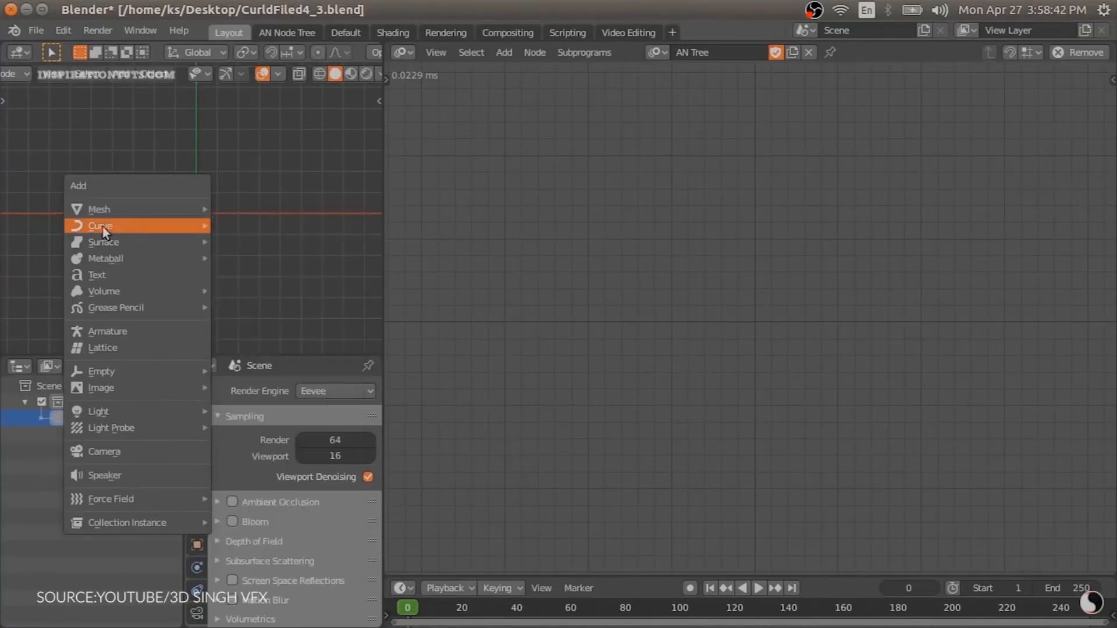
pyautogui.moveTo(175, 224)
pyautogui.click(222, 235)
pyautogui.scroll(1, 213, 224)
pyautogui.keyDown('shift'); pyautogui.moveTo(230, 219); pyautogui.dragTo(238, 228, button='middle'); pyautogui.keyUp('shift')
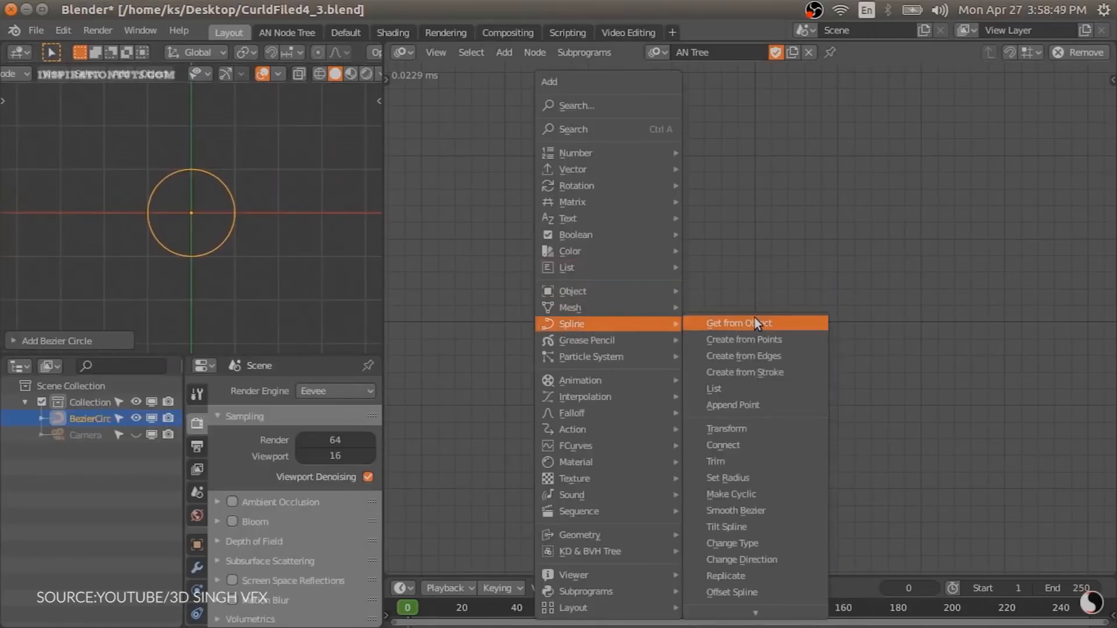
# Add a Splines from Object node that reads the Bezier circle and create a loop through its splines.
pyautogui.click(759, 323)
pyautogui.click(520, 244)
pyautogui.click(624, 304)
pyautogui.press('w')
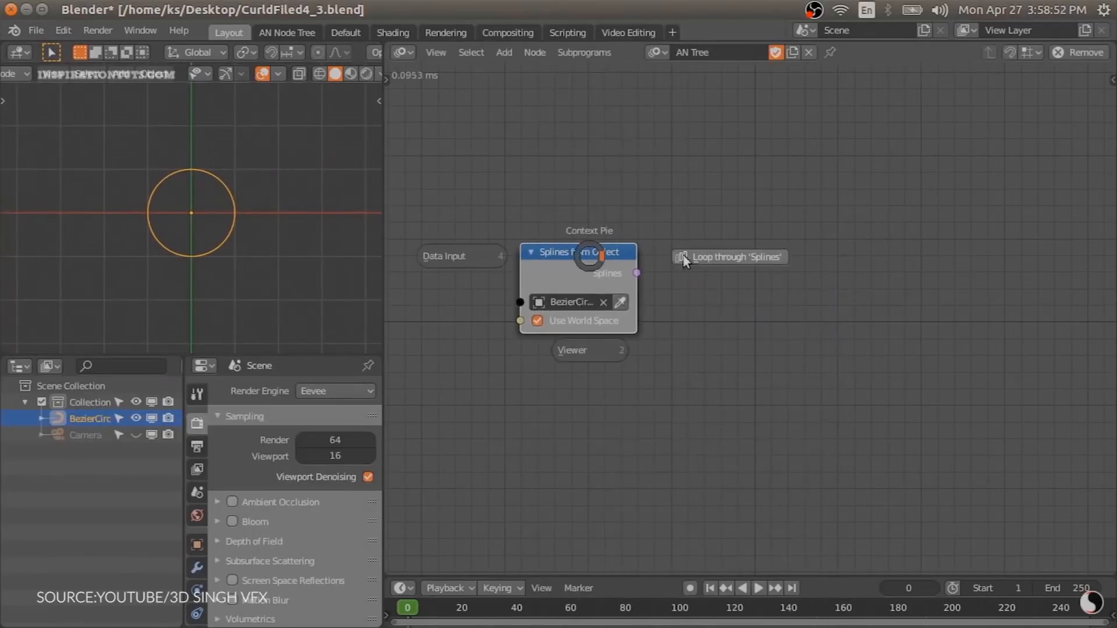
pyautogui.click(685, 261)
pyautogui.click(687, 246)
pyautogui.moveTo(752, 347); pyautogui.dragTo(683, 290, button='middle')
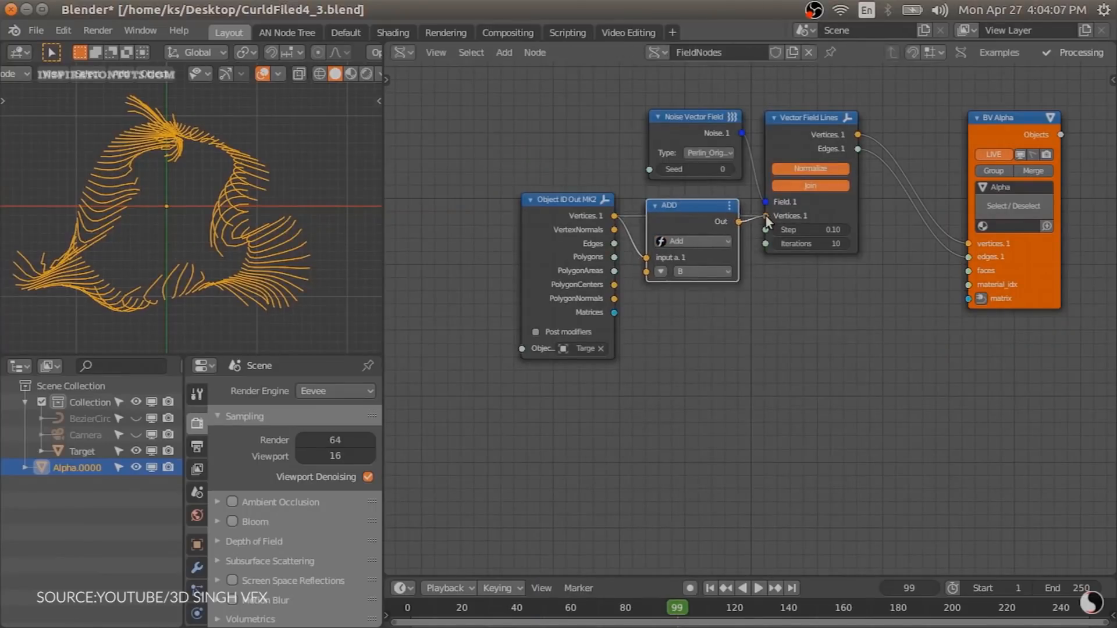
# Make room before the BV Alpha node and add a Vector Rewire node to the Sverchok tree.
pyautogui.moveTo(931, 127); pyautogui.dragTo(965, 128)
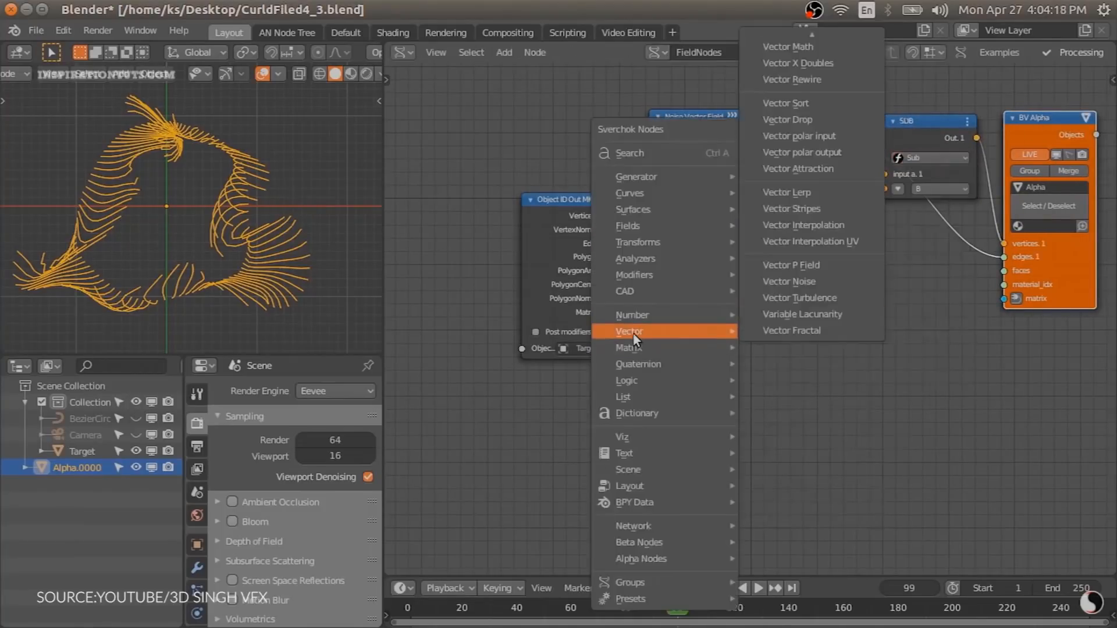
pyautogui.click(803, 82)
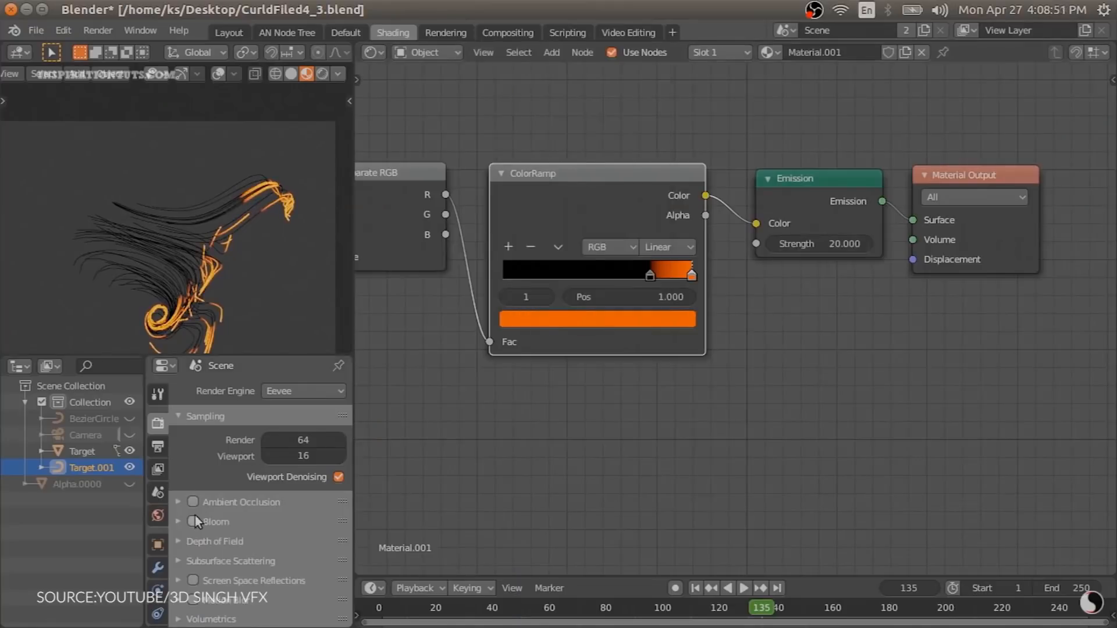
# Enable Bloom and change the ColorRamp's end stop to a slightly lighter orange.
pyautogui.click(194, 517)
pyautogui.click(597, 319)
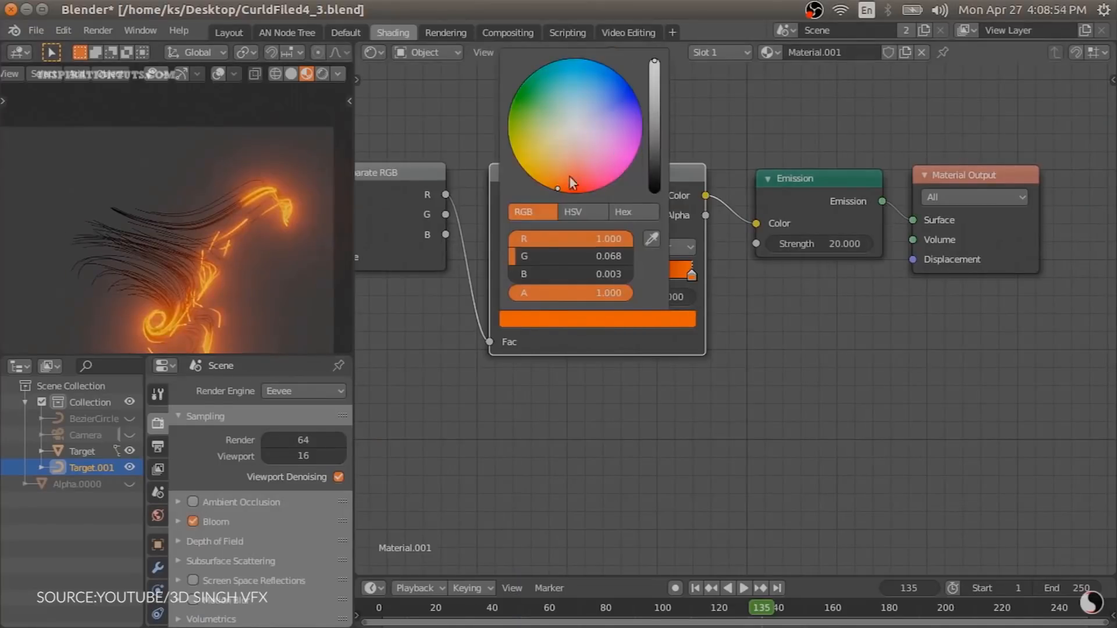
pyautogui.scroll(-1, 173, 219)
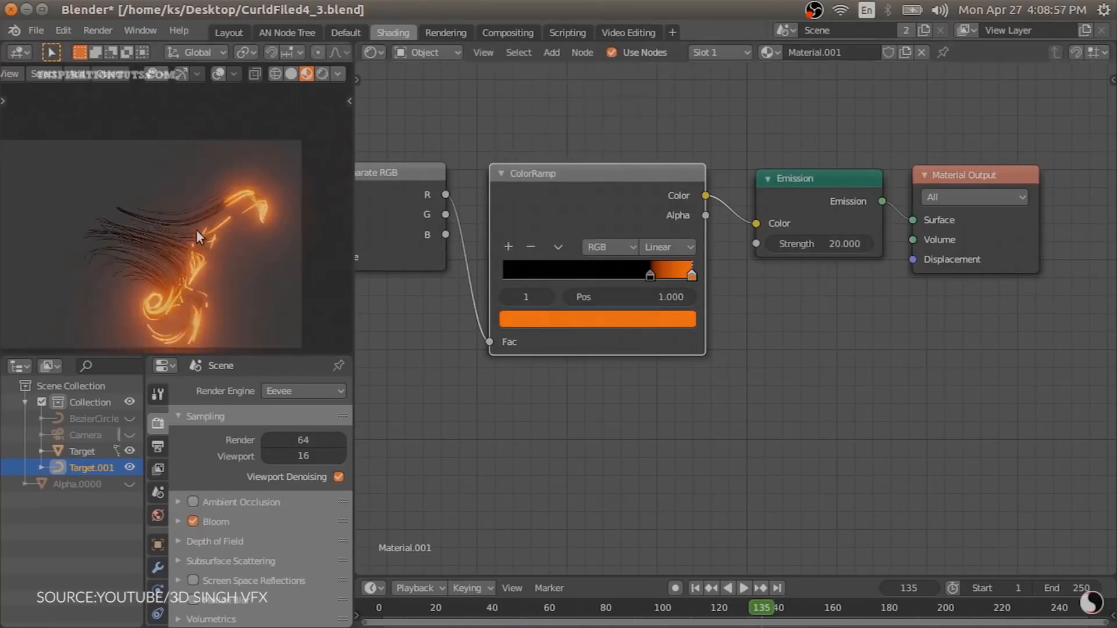
pyautogui.keyDown('shift'); pyautogui.moveTo(196, 232); pyautogui.dragTo(236, 226, button='middle'); pyautogui.keyUp('shift')
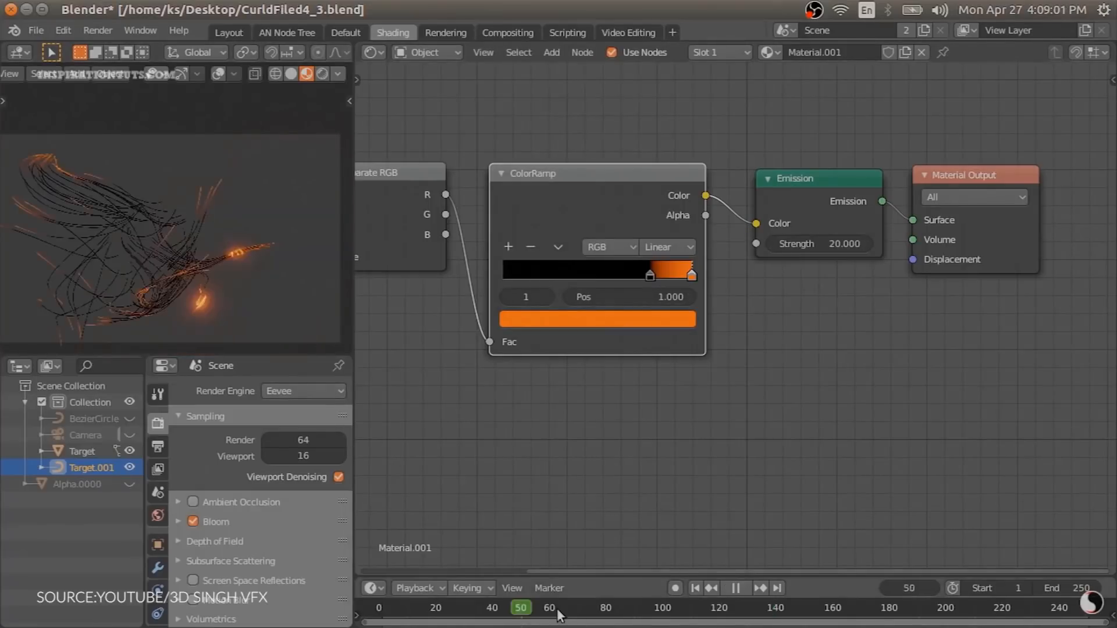